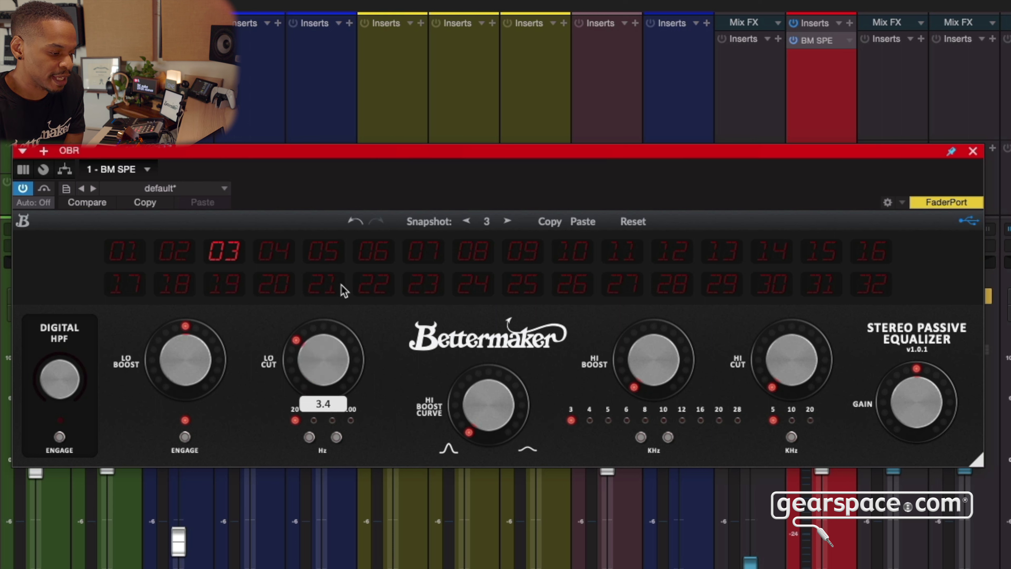
Set Lo Cut, Hi Boost Curve, Hi Boost and Hi Cut in snapshot 3 to their midpoints and switch among snapshots 1, 2 and 3.
{"action": "left_click_drag", "start_coordinate": [473, 377], "coordinate": [507, 303]}
{"action": "left_click_drag", "start_coordinate": [753, 346], "coordinate": [795, 239]}
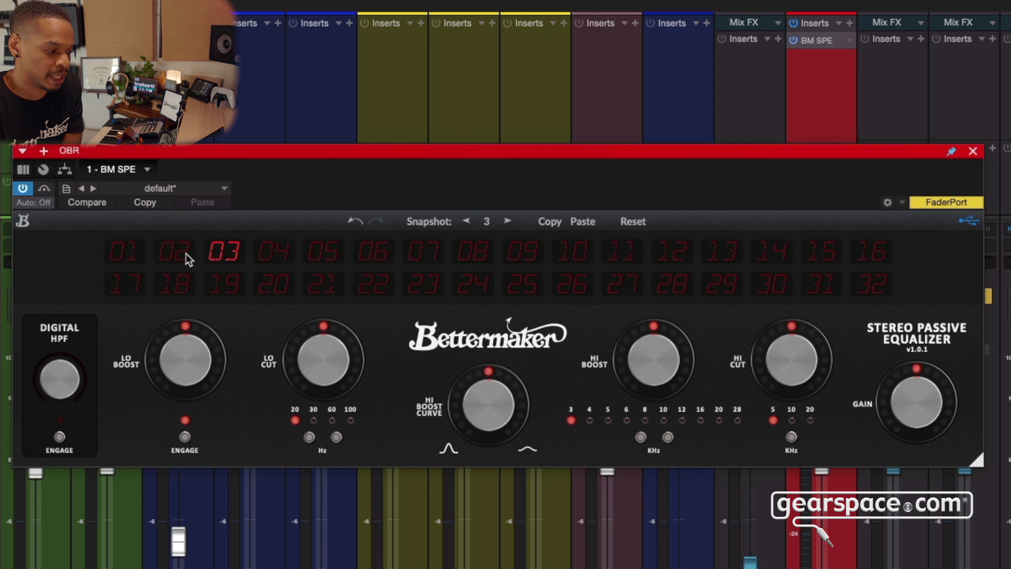
{"action": "left_click", "coordinate": [176, 250]}
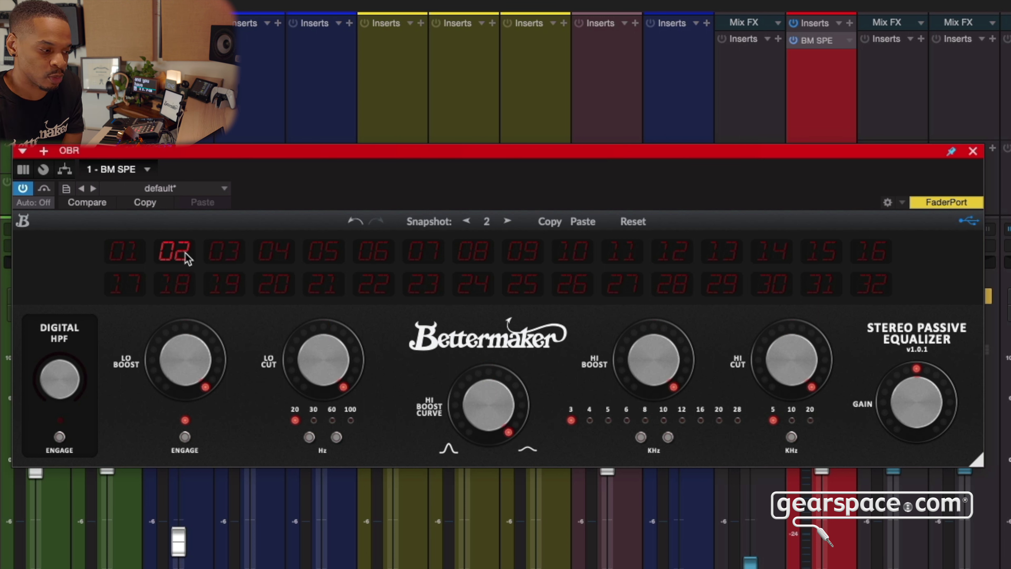
{"action": "left_click", "coordinate": [223, 257]}
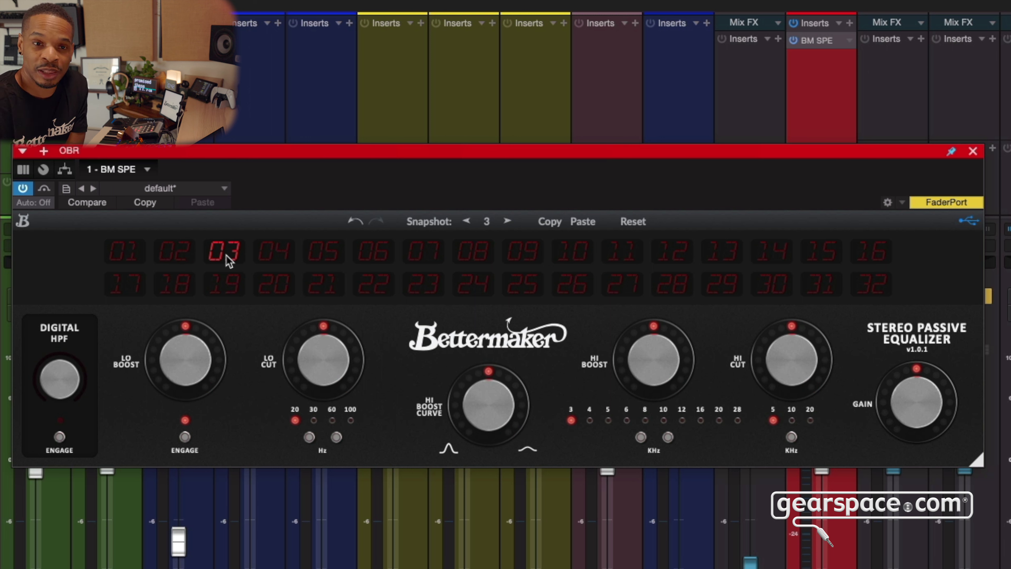
{"action": "left_click", "coordinate": [107, 251]}
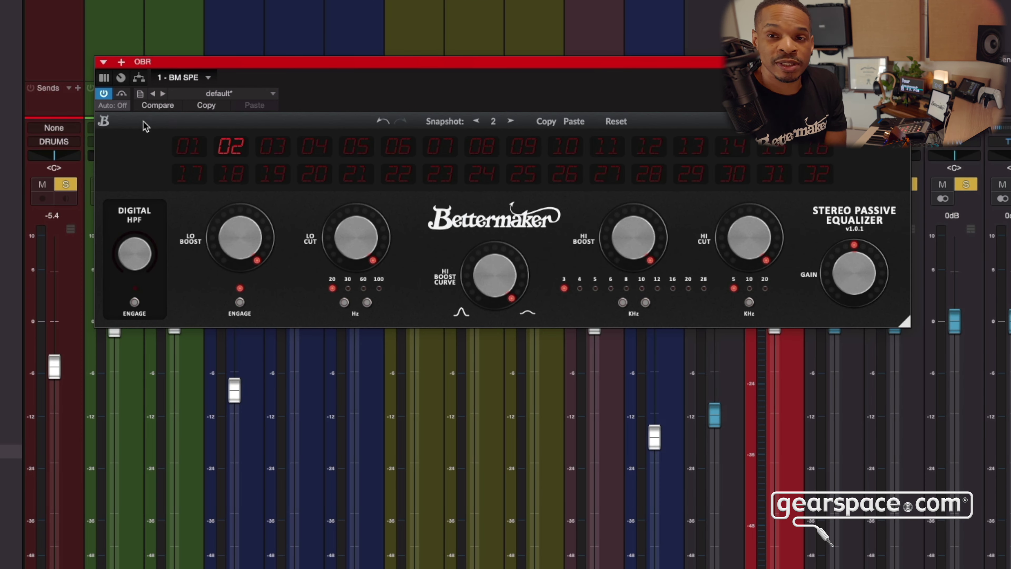
Turn on the spectrum analyser below the equalizer and start playback in an enlarged plug-in window.
{"action": "left_click", "coordinate": [105, 121]}
{"action": "left_click", "coordinate": [136, 180]}
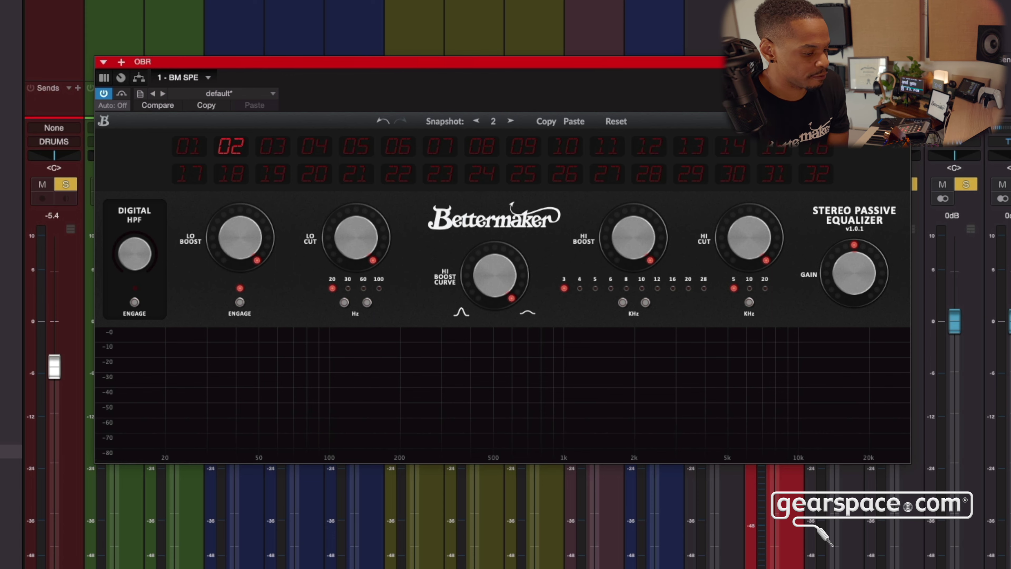
{"action": "key", "text": "space"}
{"action": "left_click_drag", "start_coordinate": [905, 457], "coordinate": [968, 400]}
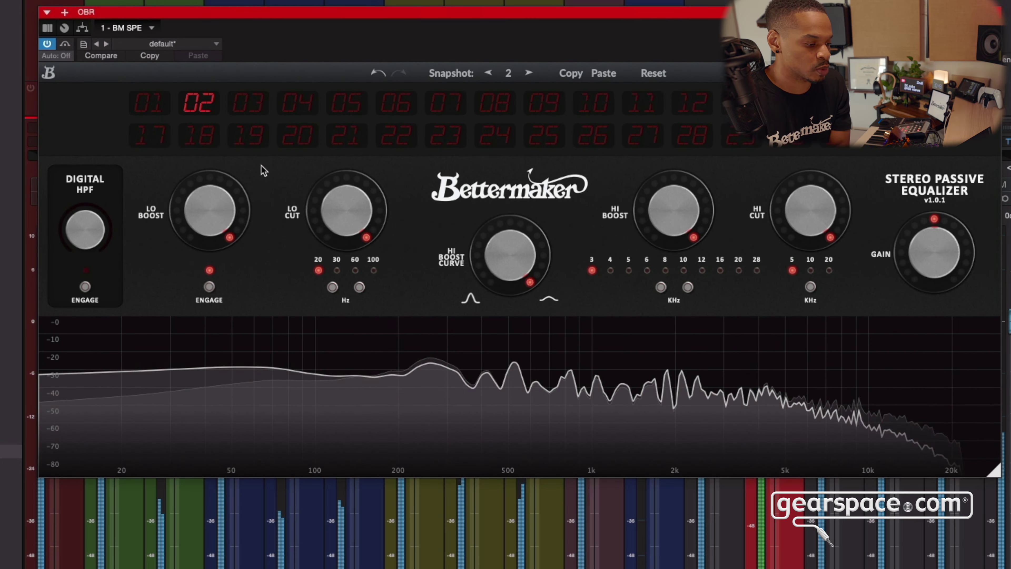
Set the Hi Cut frequency to 20 kHz and the Hi Boost frequency to 4 kHz in snapshot 2.
{"action": "mouse_move", "coordinate": [229, 209]}
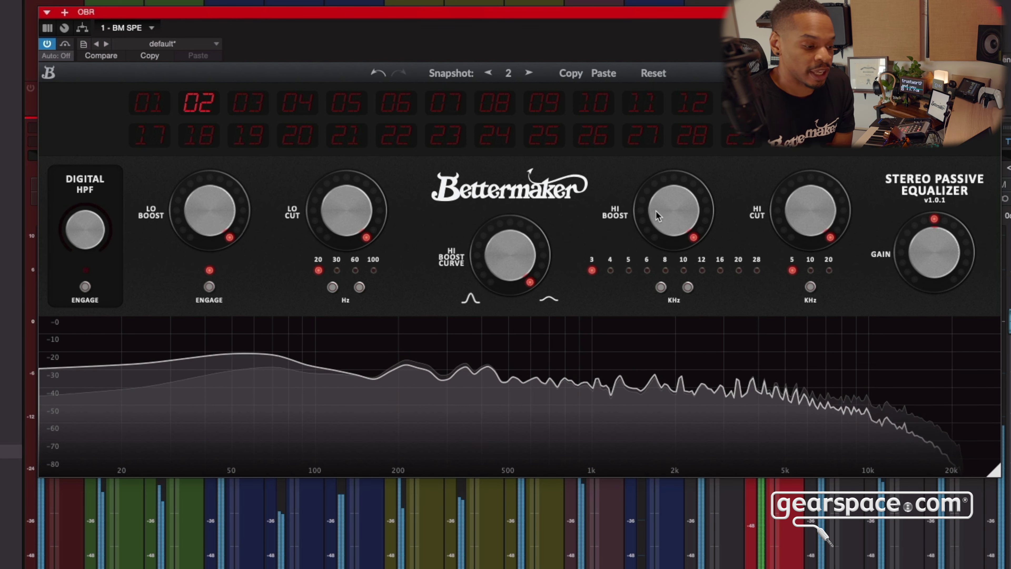
{"action": "mouse_move", "coordinate": [812, 215]}
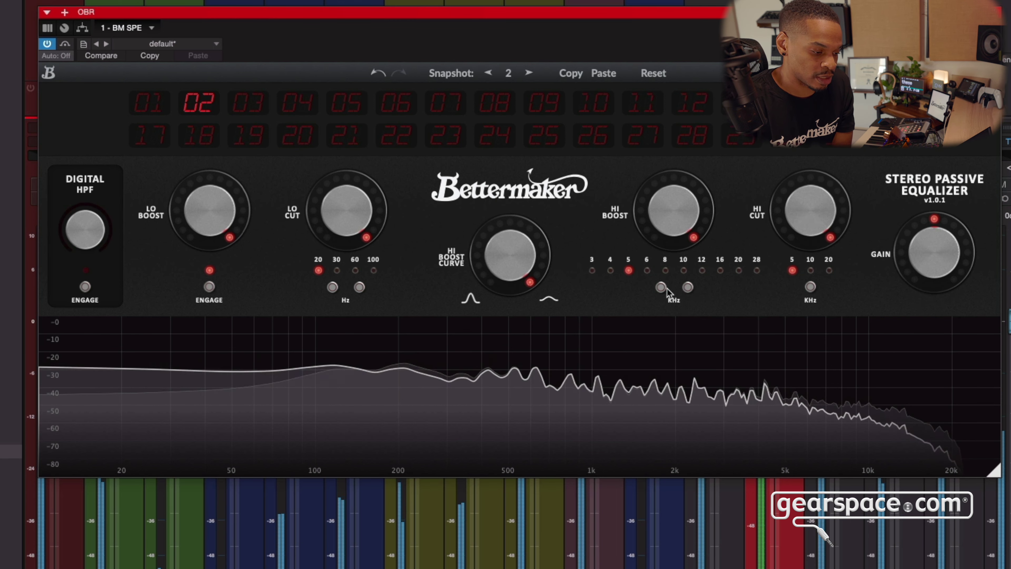
{"action": "left_click", "coordinate": [810, 286]}
{"action": "left_click", "coordinate": [811, 287]}
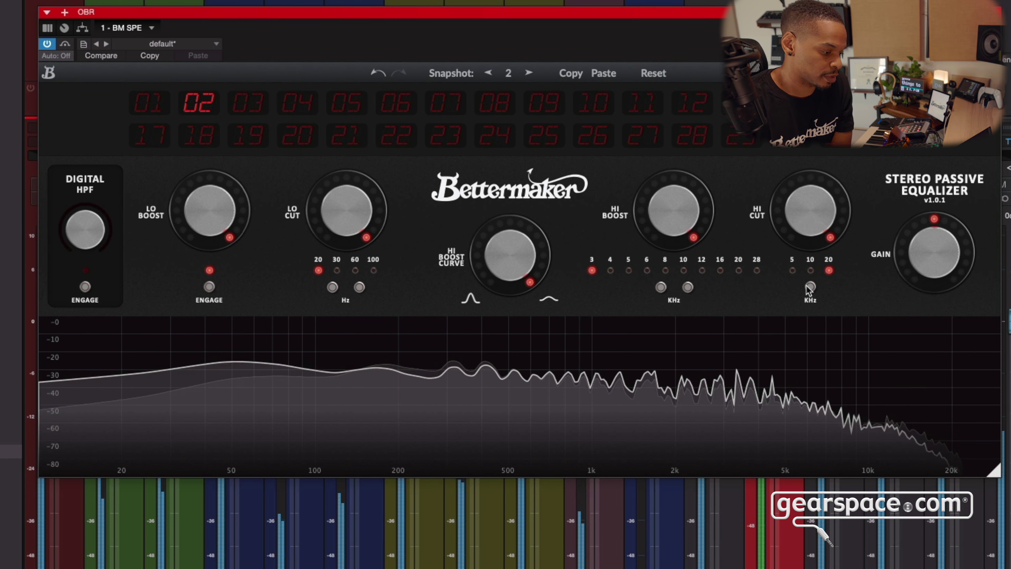
{"action": "left_click", "coordinate": [688, 286]}
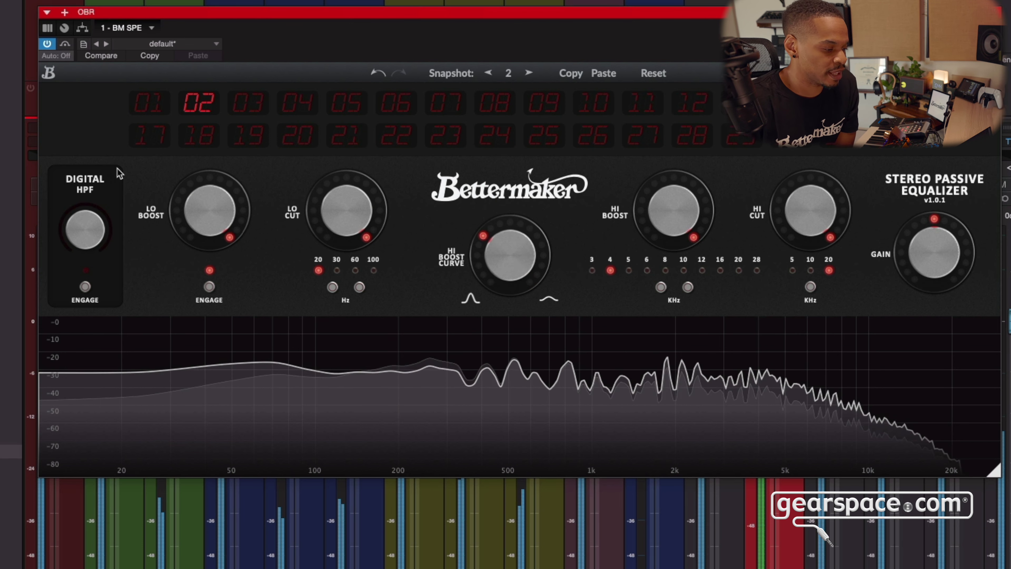
Open the equalizer's snapshot settings and after them its analyser settings.
{"action": "left_click", "coordinate": [50, 73]}
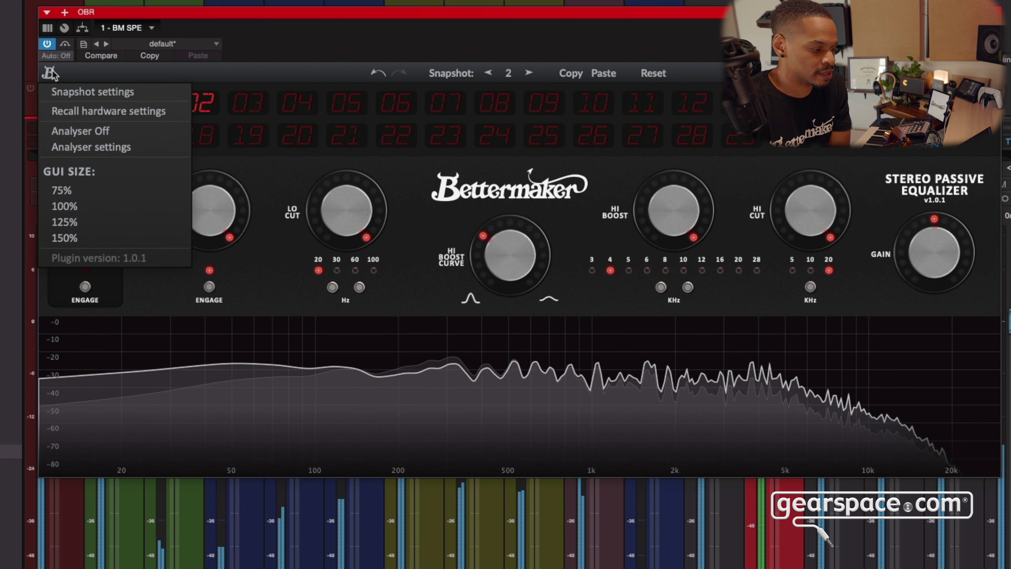
{"action": "left_click", "coordinate": [99, 92]}
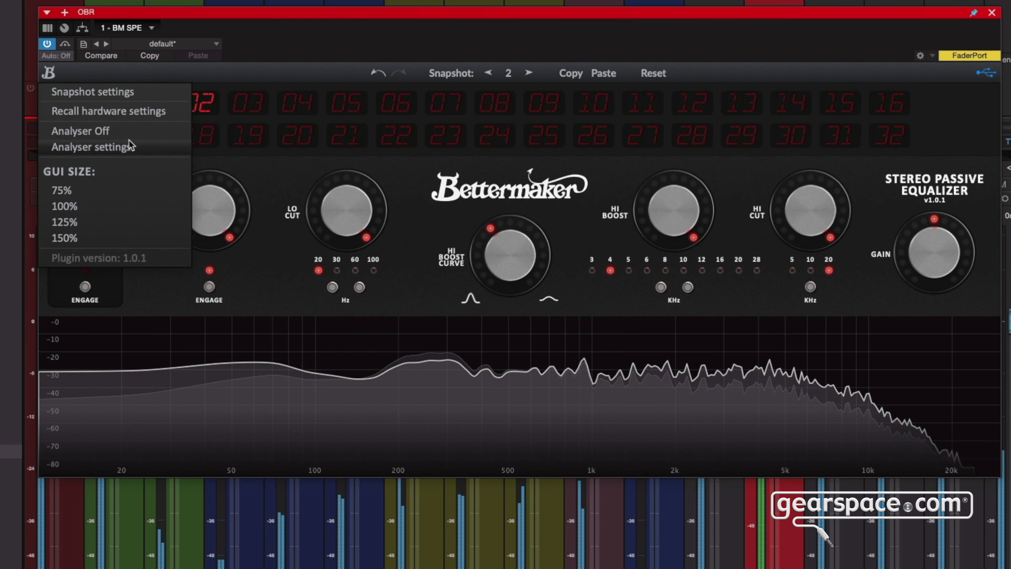
{"action": "left_click", "coordinate": [129, 146]}
Reposition the analyser settings window clear of the spectrum display and switch the analyser power off and back on.
{"action": "left_click_drag", "start_coordinate": [370, 177], "coordinate": [358, 32]}
{"action": "left_click", "coordinate": [283, 107]}
{"action": "left_click", "coordinate": [292, 122]}
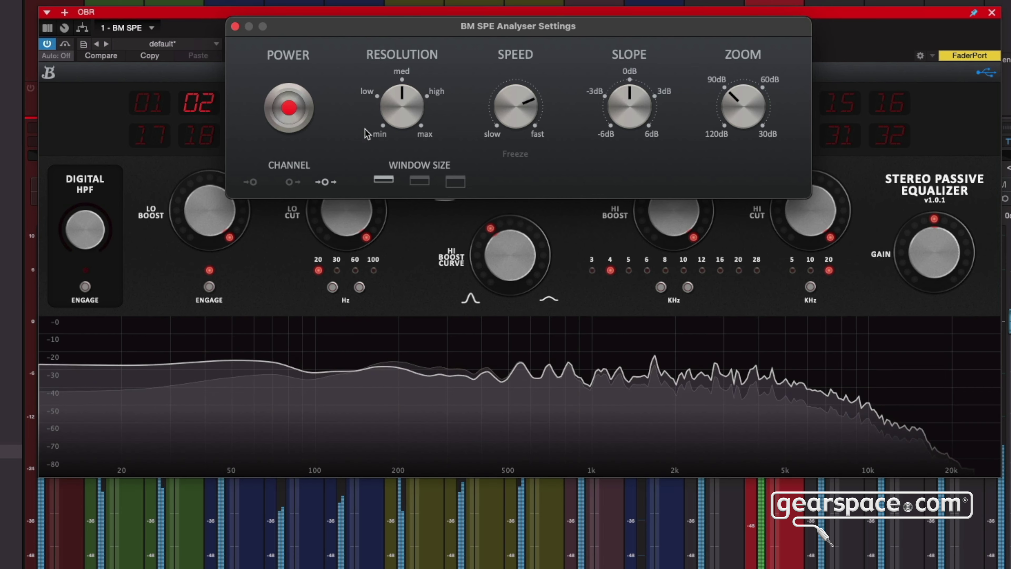
Lower the analyser speed slightly, adjust its slope to about 0 dB, and set the zoom slightly past 90 dB towards 60 dB.
{"action": "left_click_drag", "start_coordinate": [516, 115], "coordinate": [519, 102]}
{"action": "left_click_drag", "start_coordinate": [637, 114], "coordinate": [663, 96]}
{"action": "left_click_drag", "start_coordinate": [743, 106], "coordinate": [761, 94]}
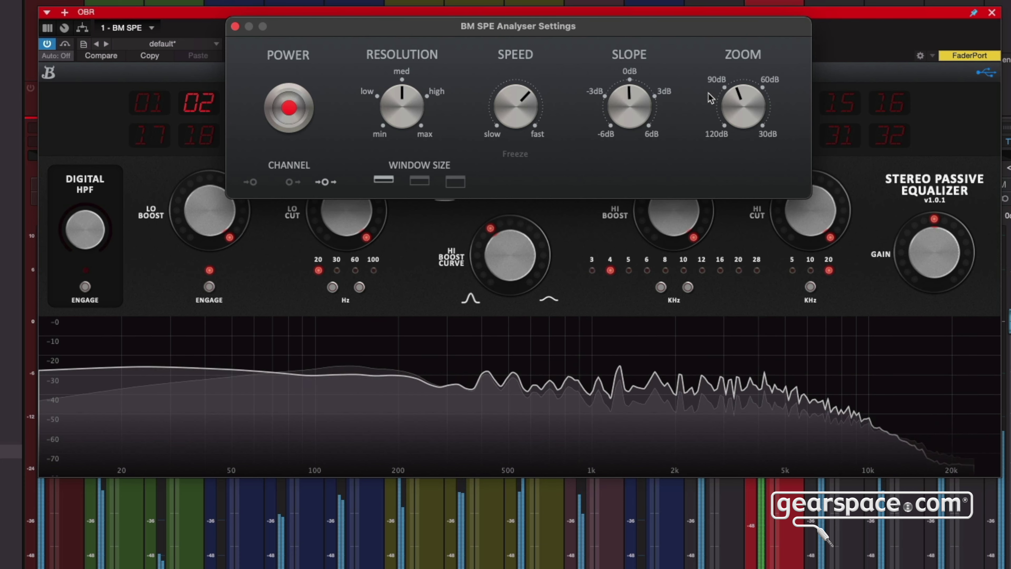
Try the medium and large analyser window sizes, keep the largest, and clear the analyser settings out of the way.
{"action": "left_click", "coordinate": [420, 181]}
{"action": "left_click", "coordinate": [455, 182]}
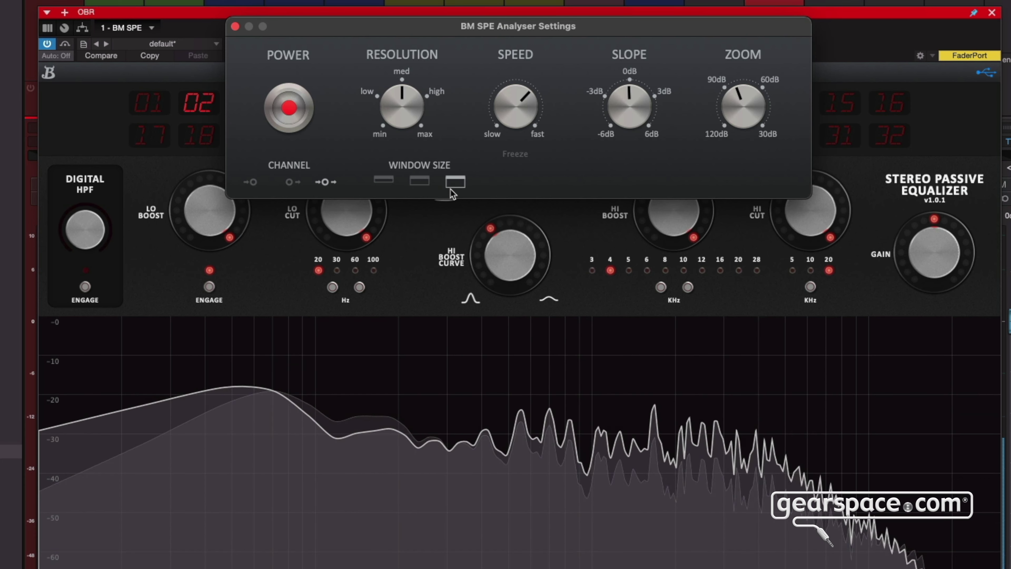
{"action": "left_click", "coordinate": [420, 182]}
{"action": "left_click", "coordinate": [455, 182]}
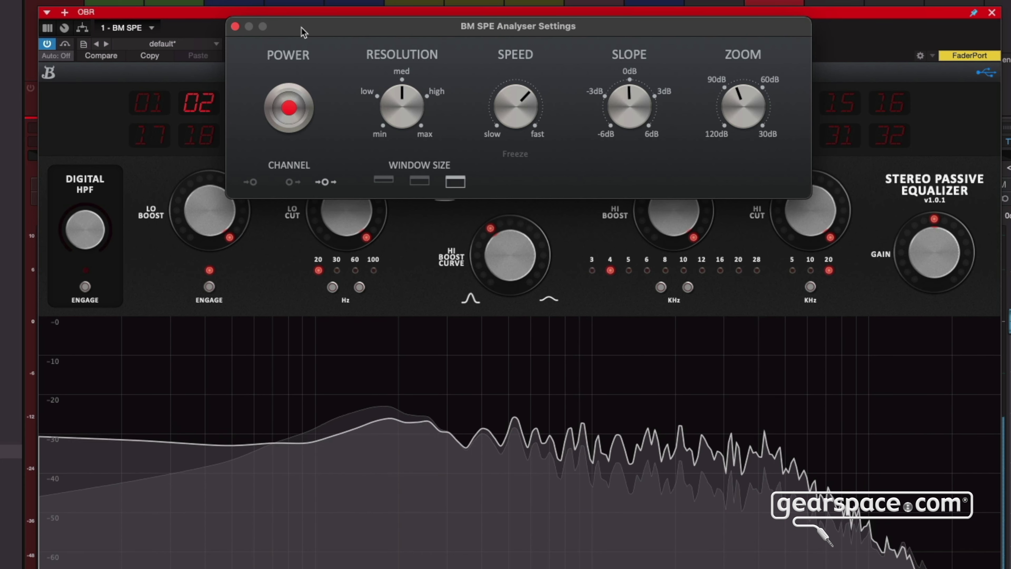
{"action": "left_click_drag", "start_coordinate": [294, 17], "coordinate": [241, 158]}
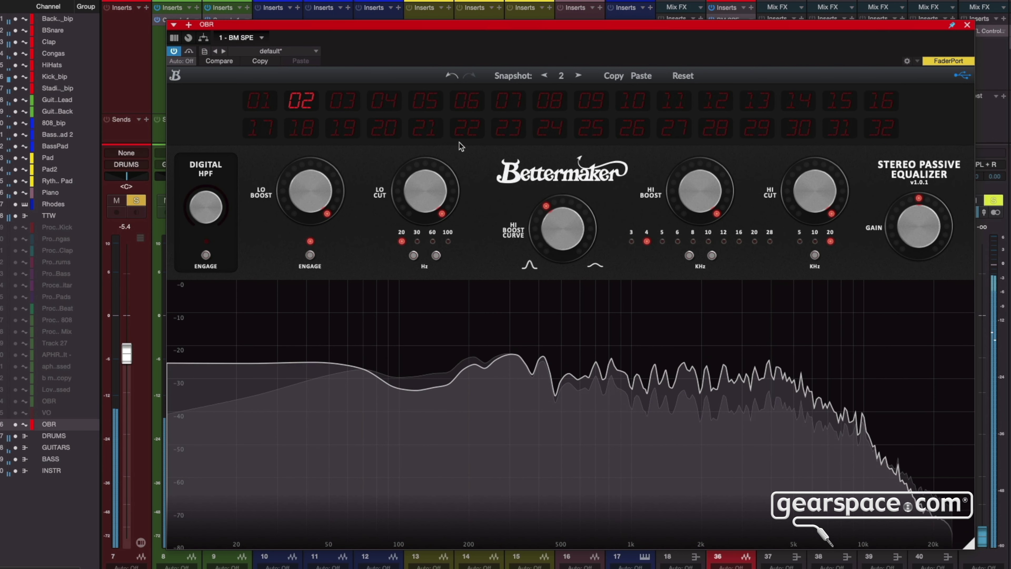
Set the plug-in GUI size to 75% and enlarge its window slightly by hand.
{"action": "mouse_move", "coordinate": [283, 368]}
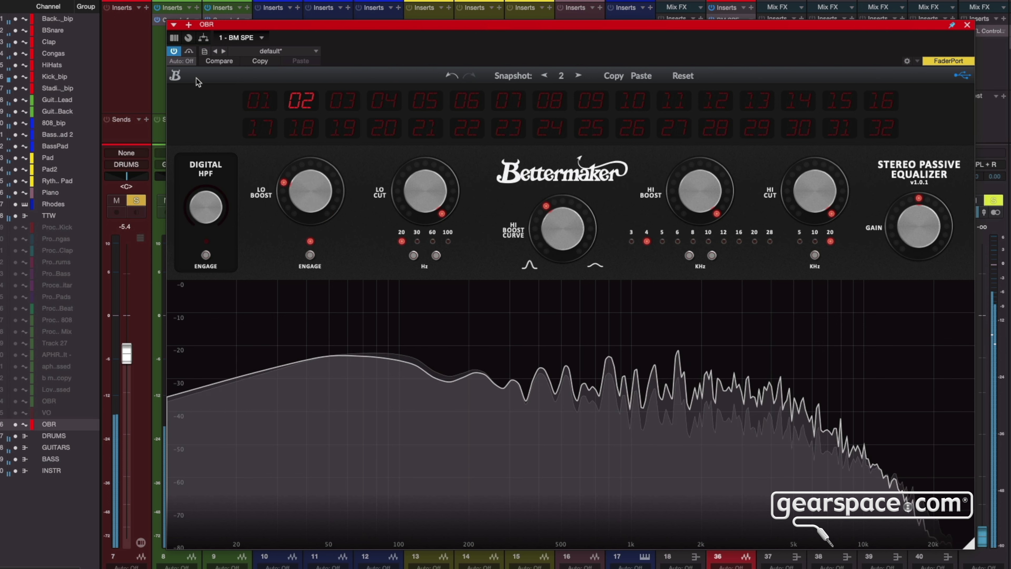
{"action": "left_click", "coordinate": [175, 75]}
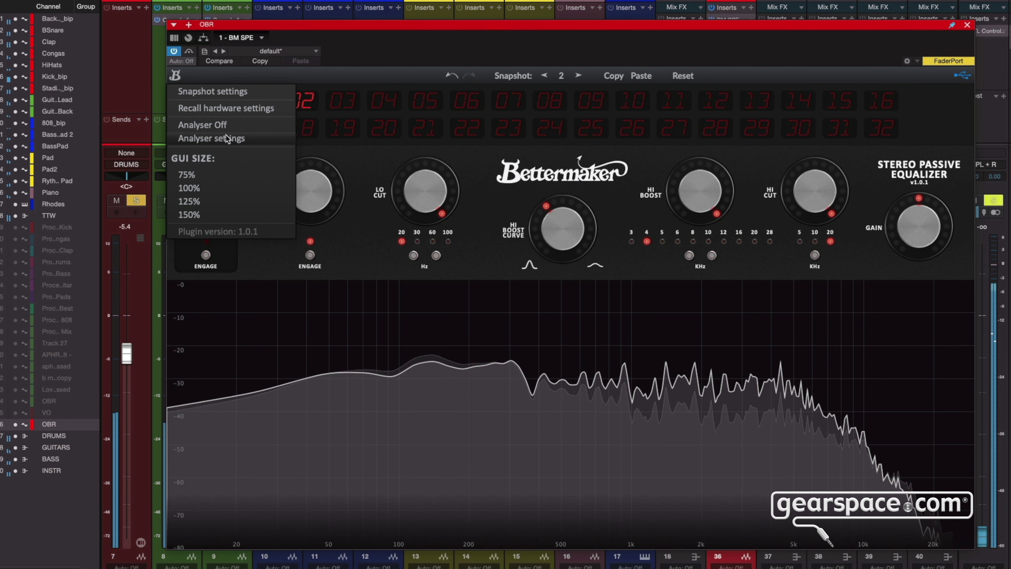
{"action": "left_click", "coordinate": [218, 174]}
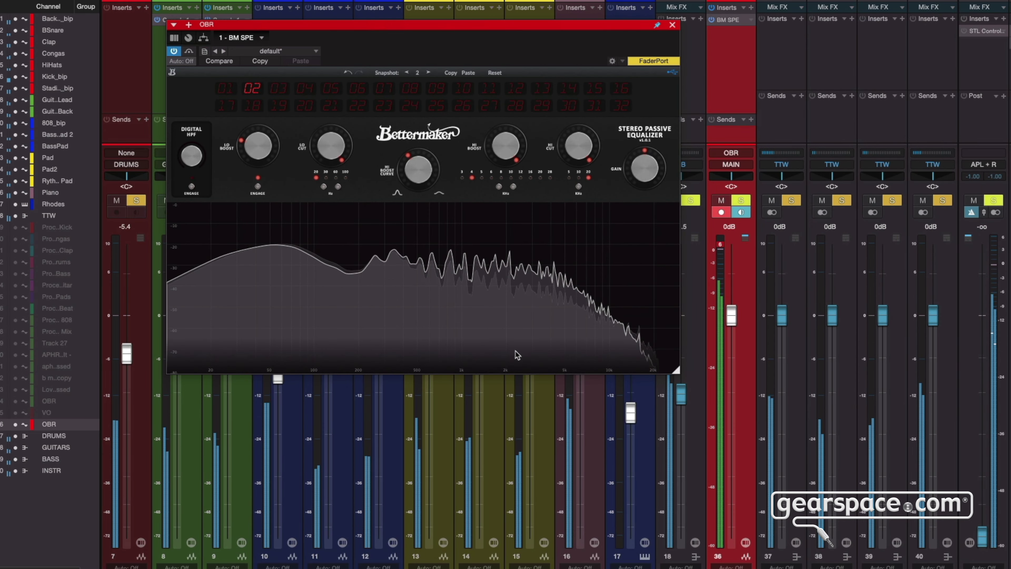
{"action": "left_click_drag", "start_coordinate": [675, 371], "coordinate": [756, 416]}
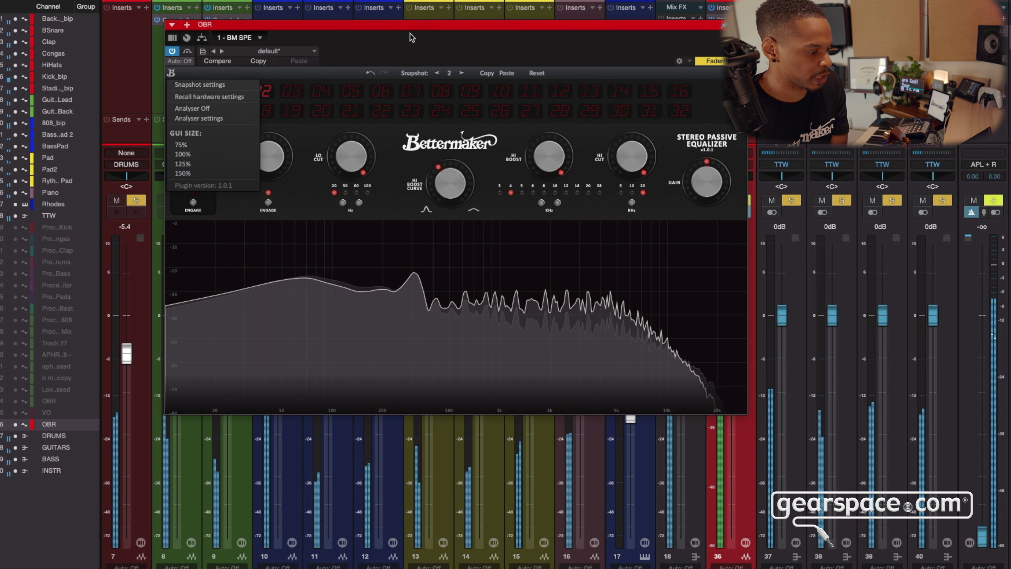
Move the plug-in window to make room and choose a GUI size of 150%.
{"action": "left_click_drag", "start_coordinate": [410, 24], "coordinate": [521, 25]}
{"action": "left_click", "coordinate": [282, 75]}
{"action": "left_click", "coordinate": [282, 74]}
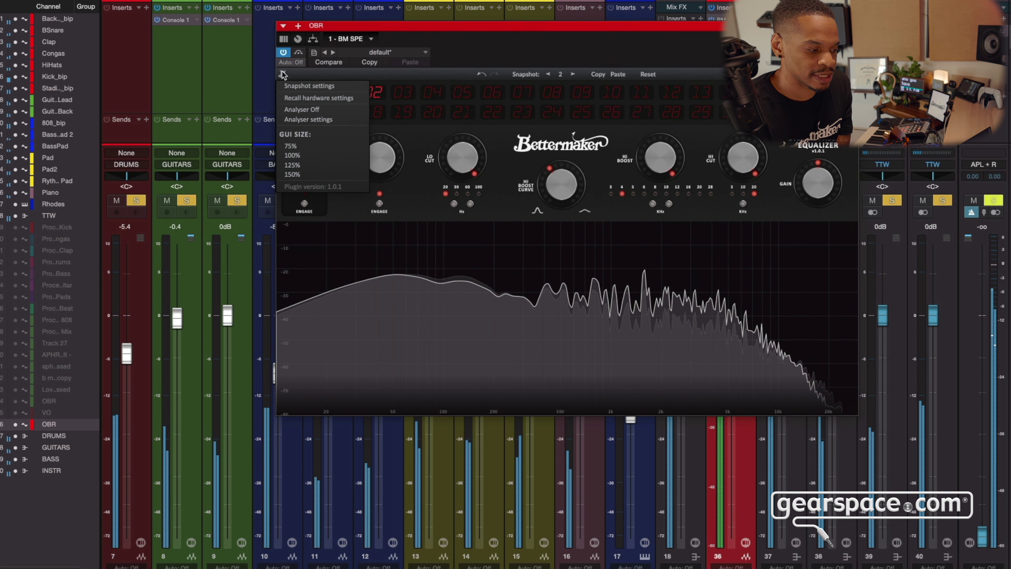
{"action": "left_click_drag", "start_coordinate": [532, 25], "coordinate": [509, 19]}
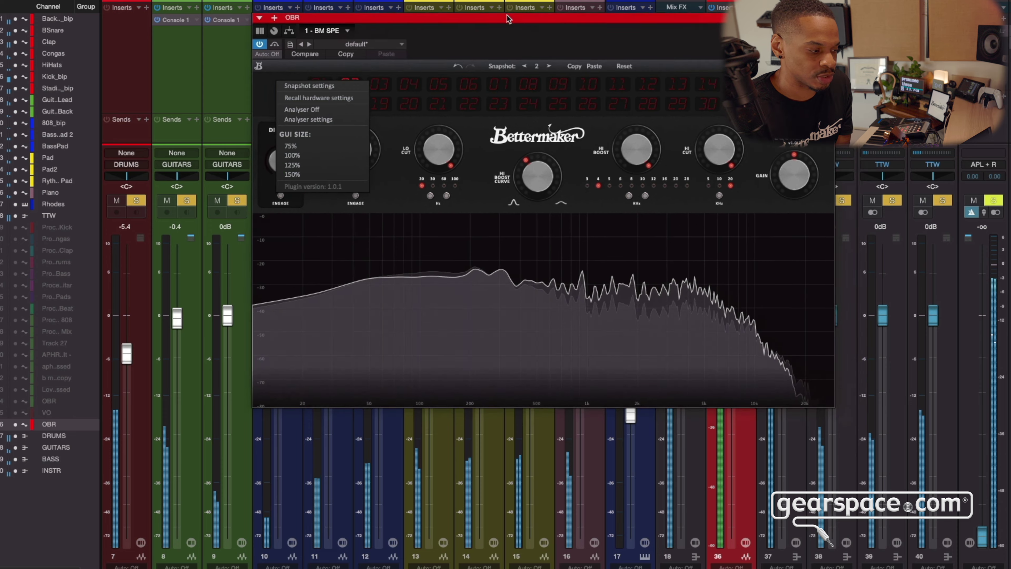
{"action": "left_click", "coordinate": [292, 174]}
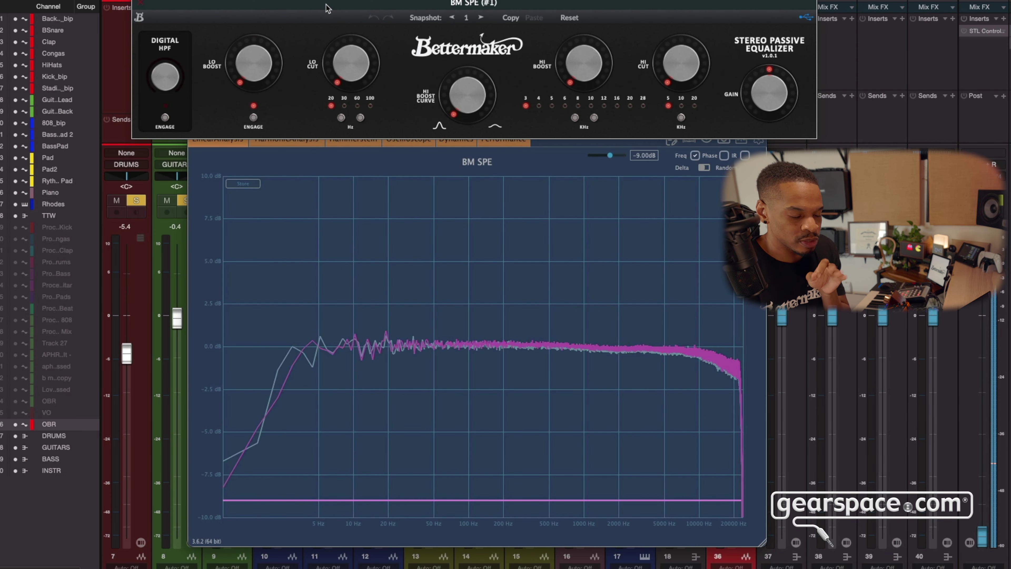
Raise Lo Boost, try the low frequency up to 100 Hz, and return to 20 Hz with Lo Boost at 2.6.
{"action": "mouse_move", "coordinate": [321, 74]}
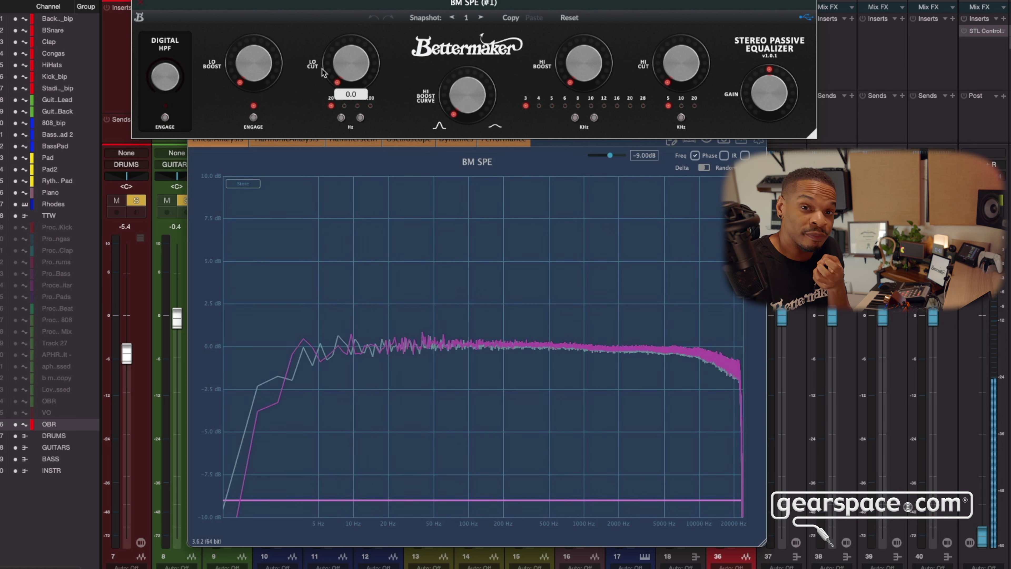
{"action": "mouse_move", "coordinate": [264, 82]}
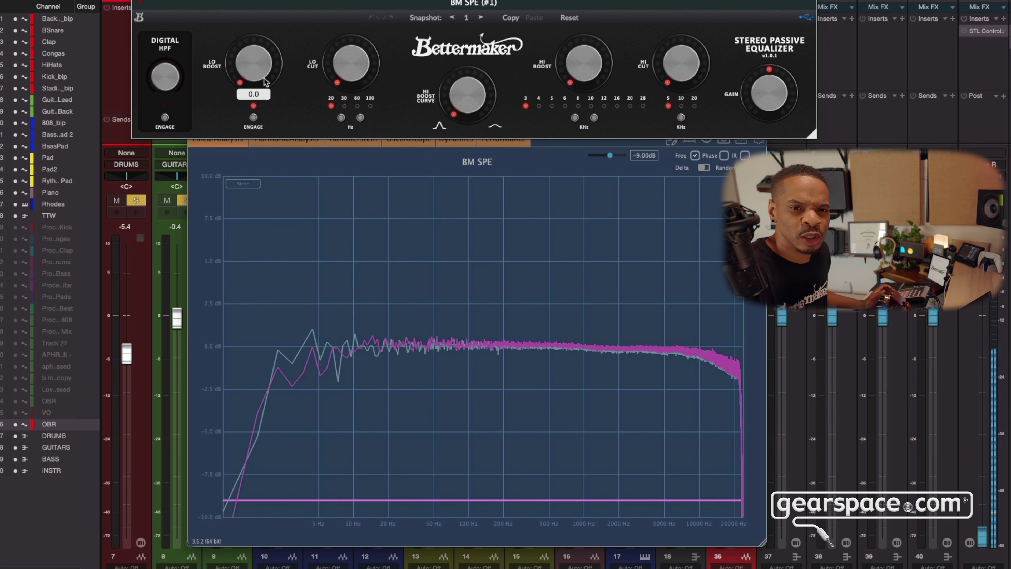
{"action": "left_click_drag", "start_coordinate": [262, 75], "coordinate": [262, 32]}
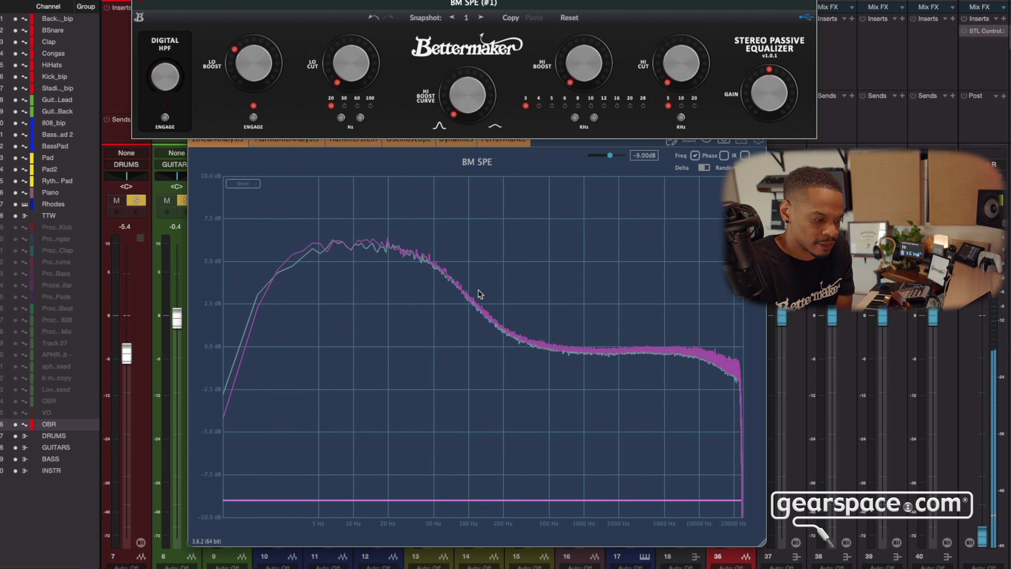
{"action": "left_click", "coordinate": [360, 118]}
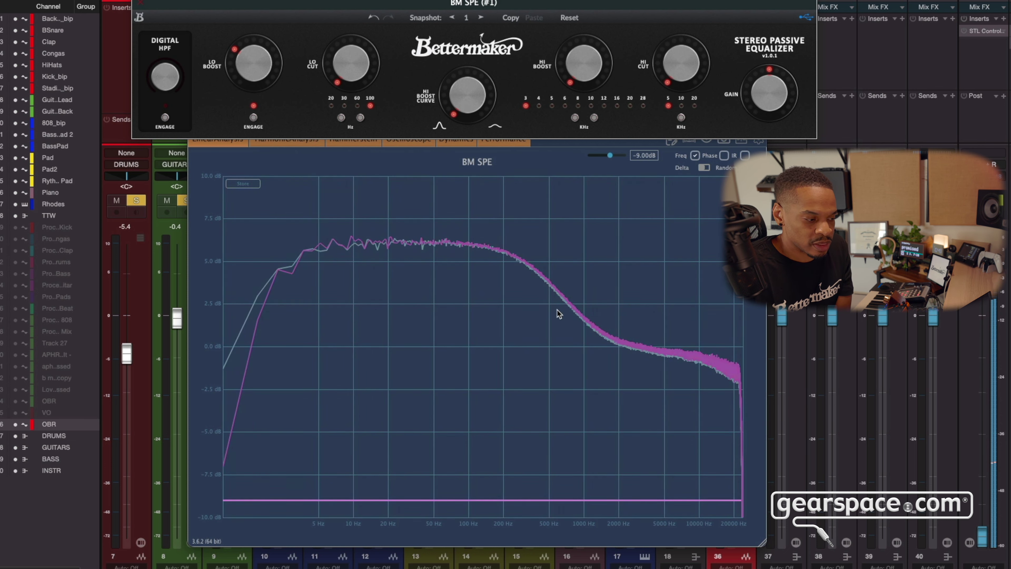
{"action": "left_click_drag", "start_coordinate": [252, 63], "coordinate": [251, 67]}
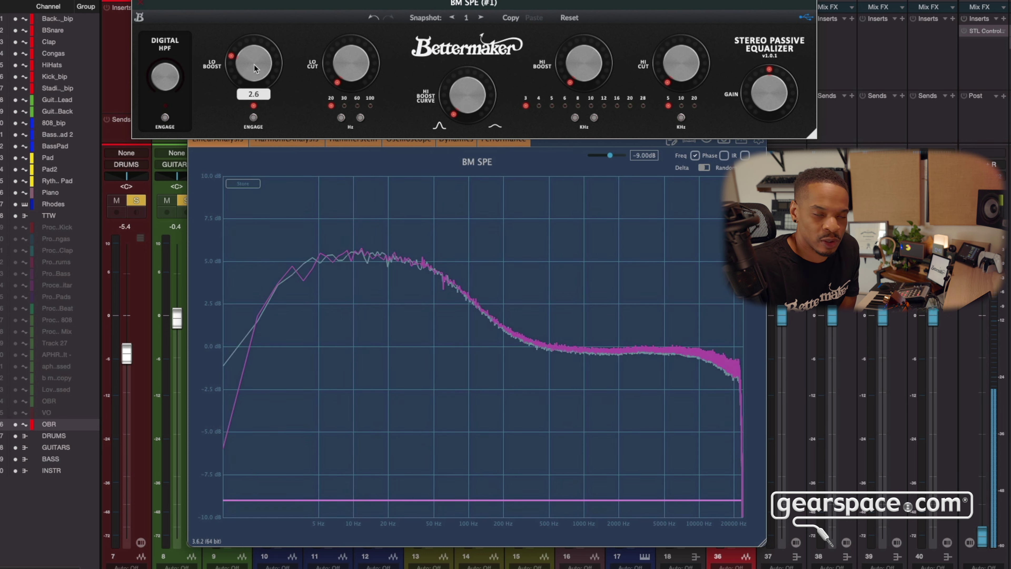
Raise Lo Cut against the existing low boost and step the low frequency up to 60 Hz.
{"action": "left_click_drag", "start_coordinate": [354, 59], "coordinate": [353, 42]}
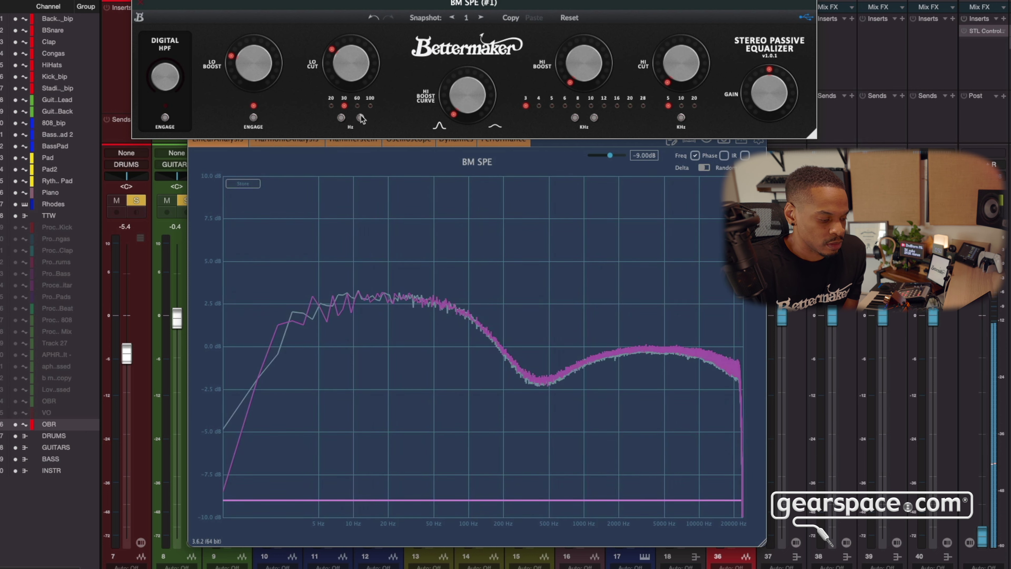
{"action": "left_click", "coordinate": [361, 118]}
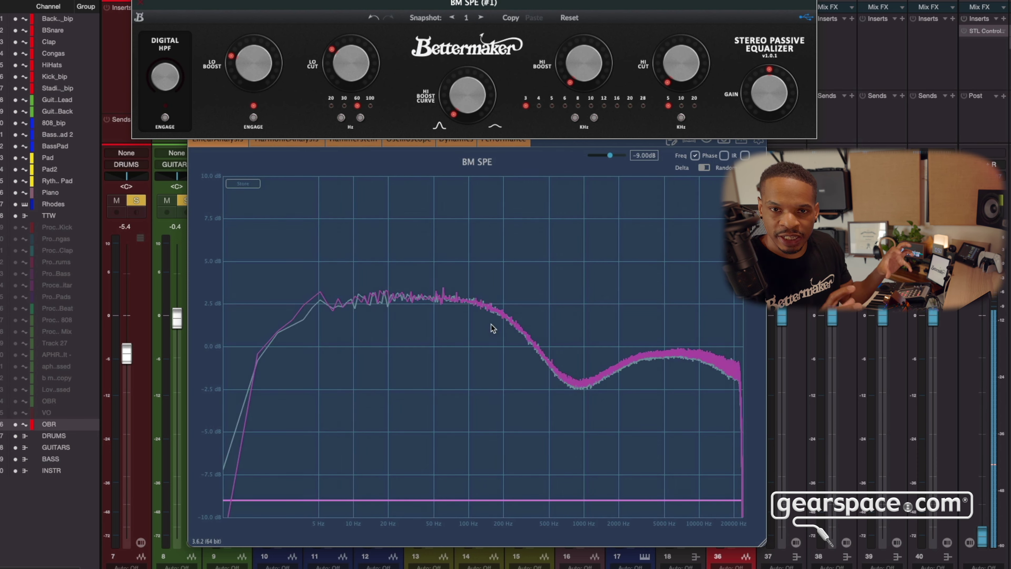
Reset all equalizer settings and raise Hi Boost at 3 kHz with the narrowest curve.
{"action": "left_click", "coordinate": [569, 17]}
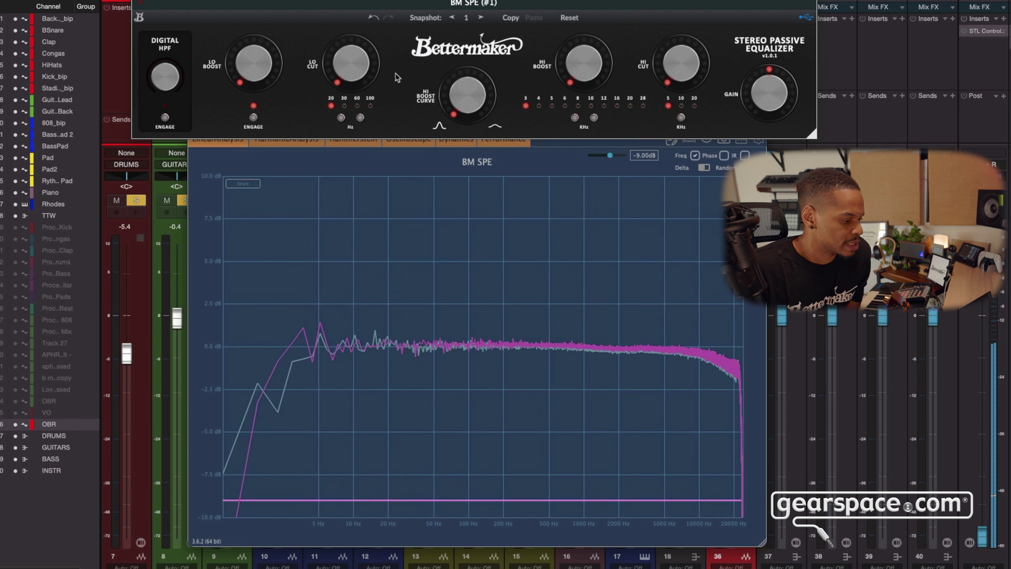
{"action": "mouse_move", "coordinate": [462, 107]}
{"action": "left_click_drag", "start_coordinate": [584, 89], "coordinate": [593, 37]}
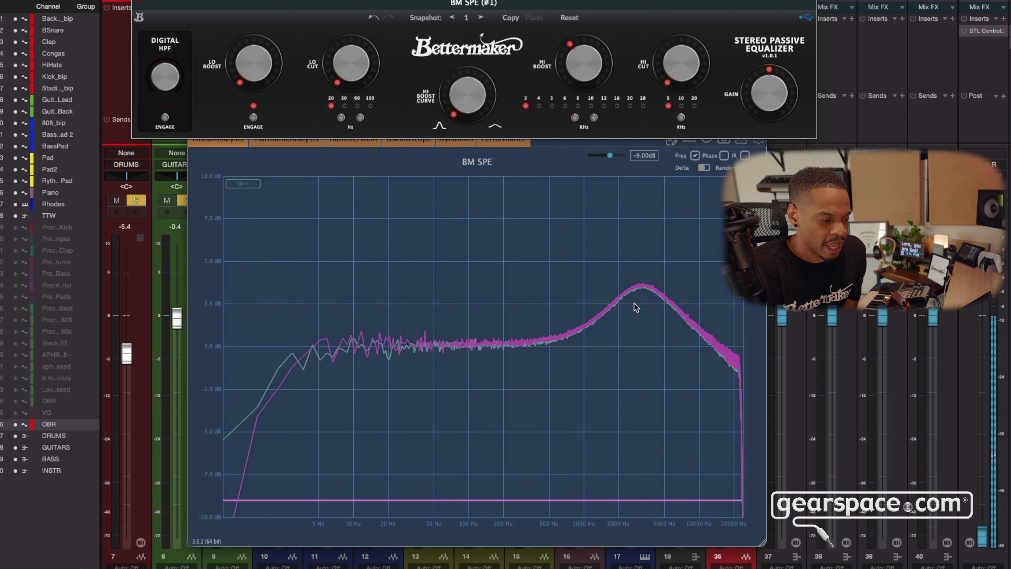
Widen the Hi Boost Curve to 2.6 and on to its broadest setting.
{"action": "mouse_move", "coordinate": [468, 109]}
{"action": "left_click_drag", "start_coordinate": [468, 100], "coordinate": [470, 84]}
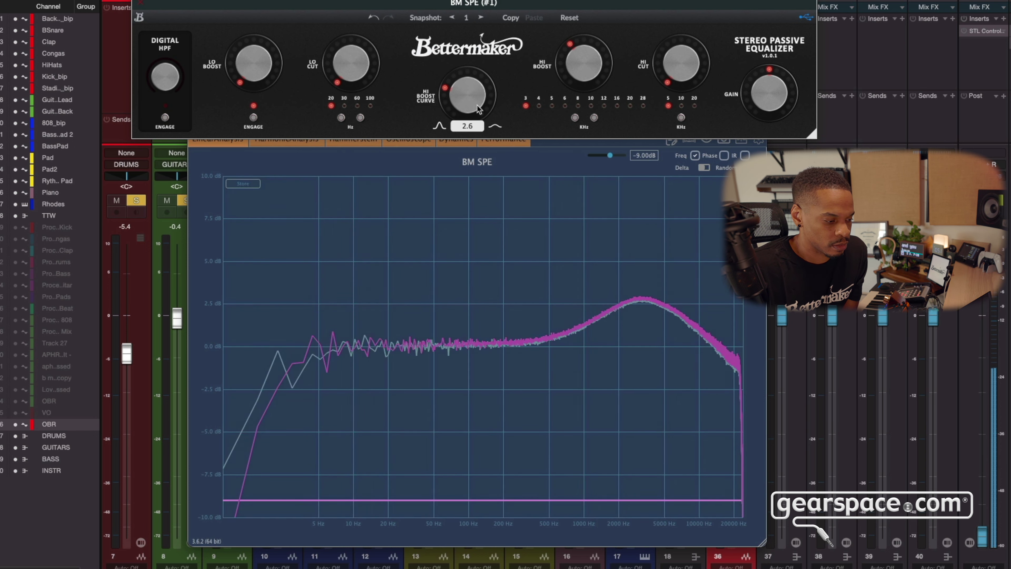
{"action": "left_click_drag", "start_coordinate": [479, 109], "coordinate": [490, 28]}
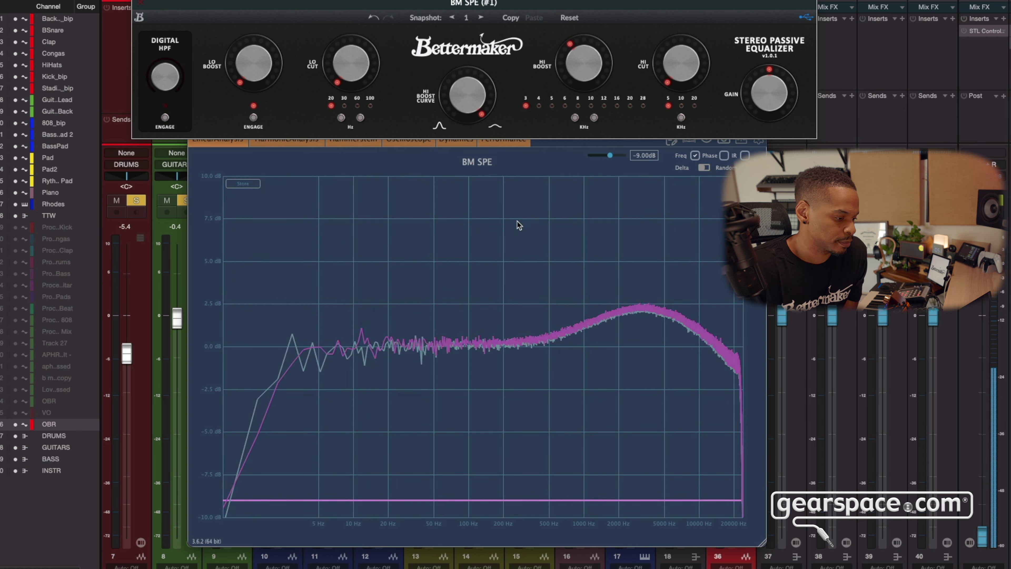
Move the Hi Boost frequency to 10 kHz, raise Hi Boost to 4.6 and return Hi Boost Curve to its narrowest setting.
{"action": "left_click", "coordinate": [591, 105]}
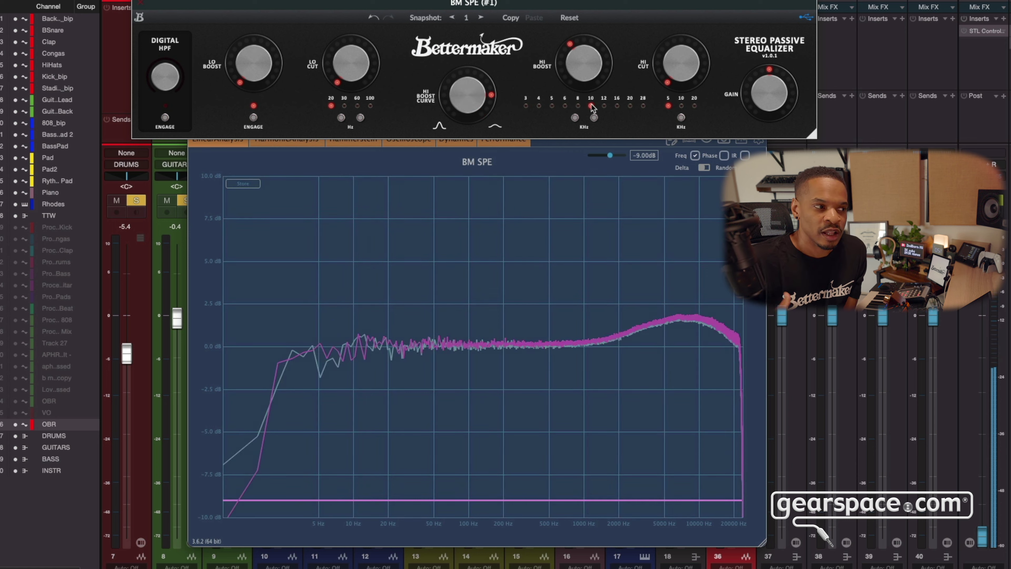
{"action": "left_click_drag", "start_coordinate": [584, 72], "coordinate": [585, 67]}
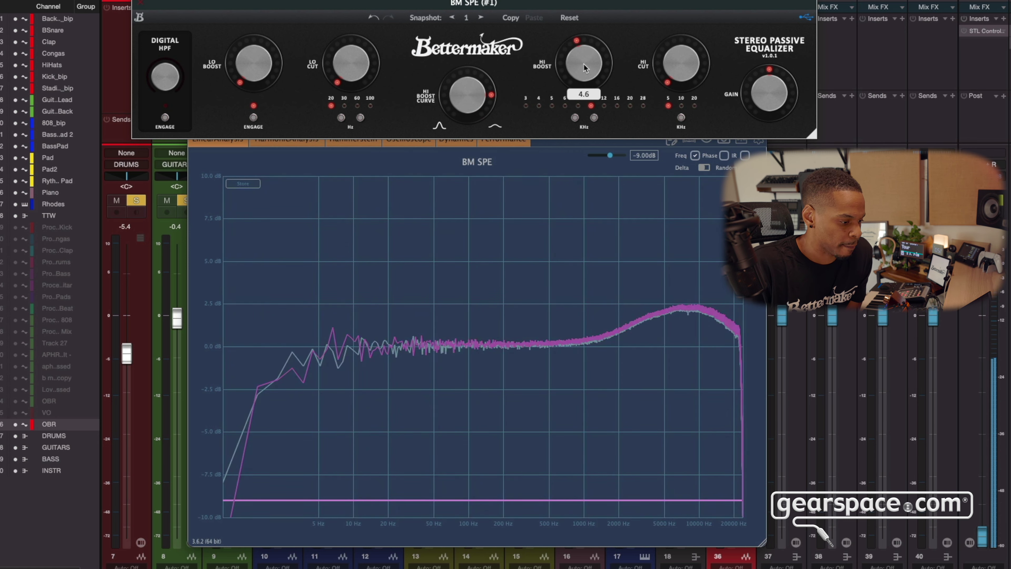
{"action": "mouse_move", "coordinate": [474, 106]}
{"action": "left_click_drag", "start_coordinate": [474, 106], "coordinate": [476, 228]}
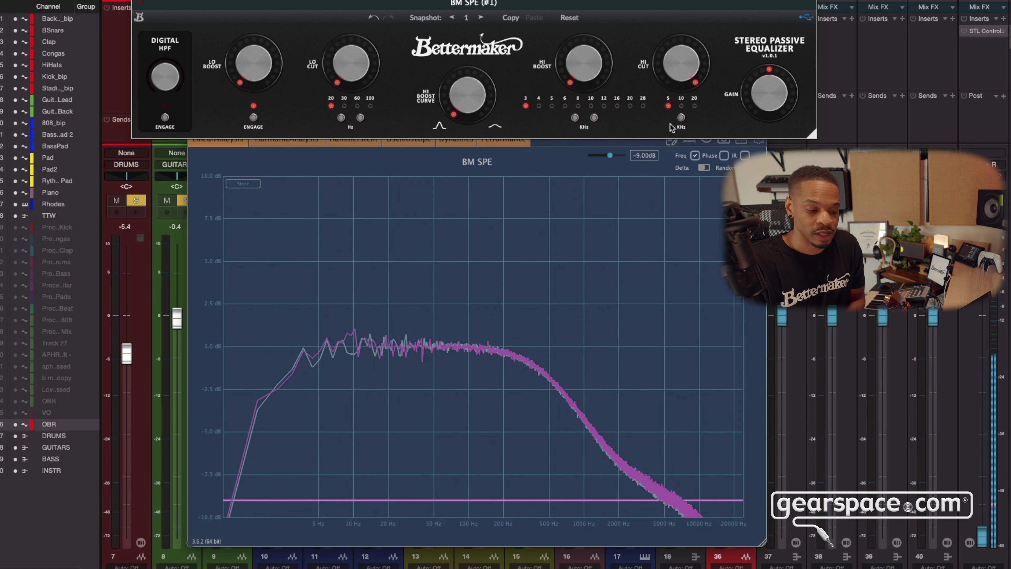
Step the Hi Cut frequency up through 10 kHz to 20 kHz and turn the Hi Cut amount down to about halfway.
{"action": "left_click", "coordinate": [681, 117]}
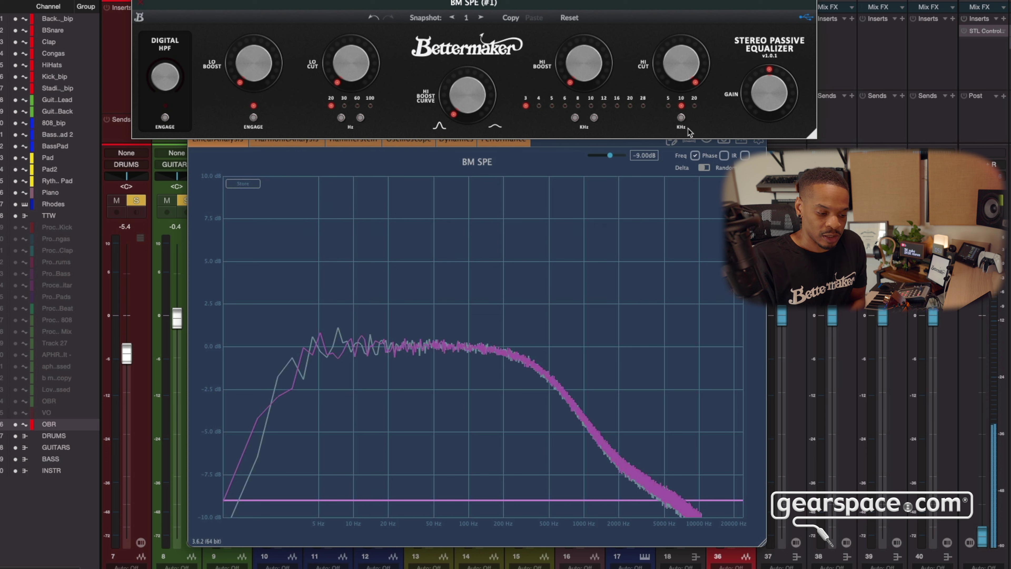
{"action": "left_click", "coordinate": [682, 117]}
{"action": "mouse_move", "coordinate": [693, 67]}
{"action": "left_click_drag", "start_coordinate": [693, 66], "coordinate": [666, 97]}
{"action": "left_click", "coordinate": [666, 97]}
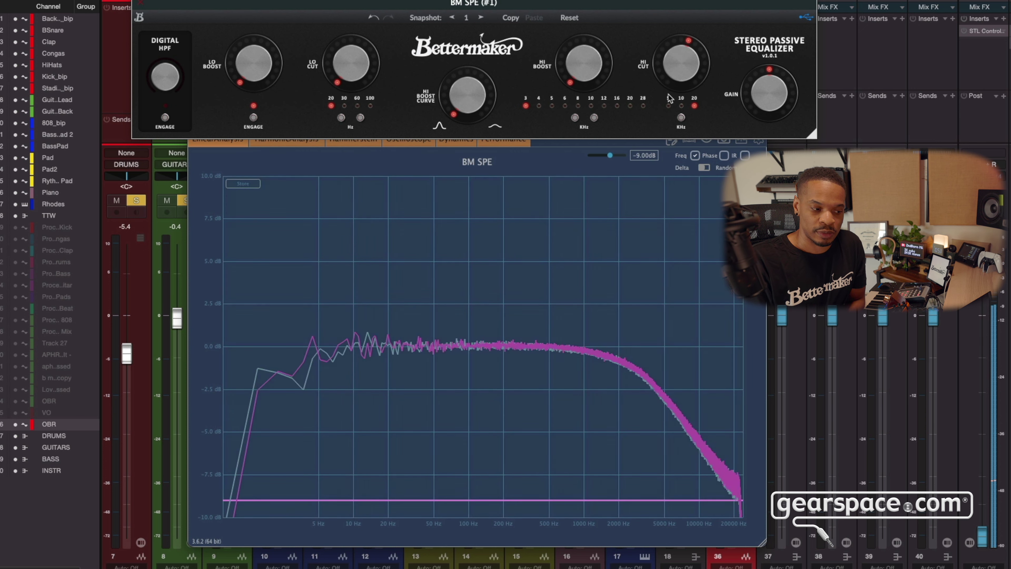
Raise the output Gain to 2.4 and turn it down to its minimum.
{"action": "left_click_drag", "start_coordinate": [768, 104], "coordinate": [769, 88]}
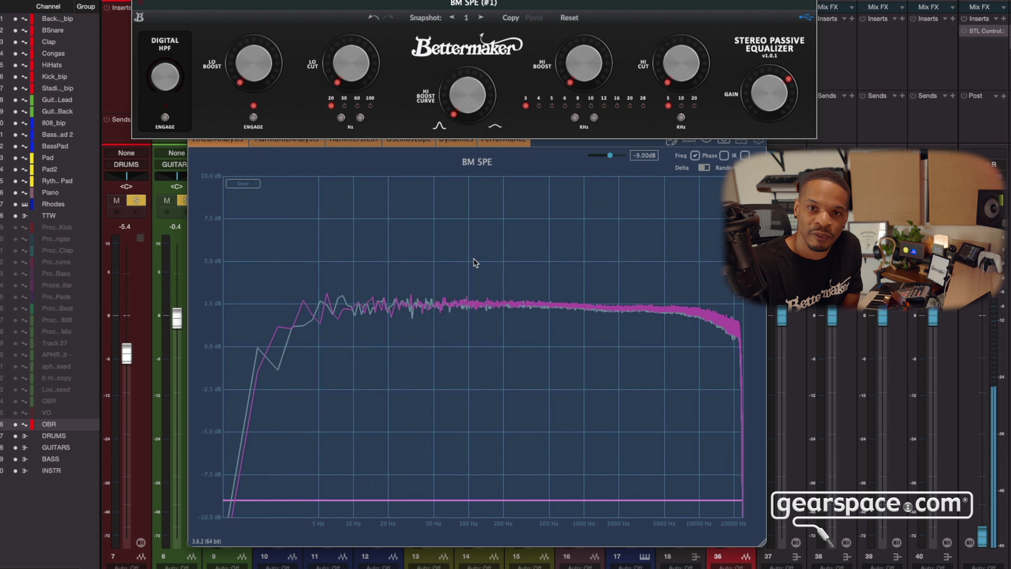
{"action": "mouse_move", "coordinate": [761, 98]}
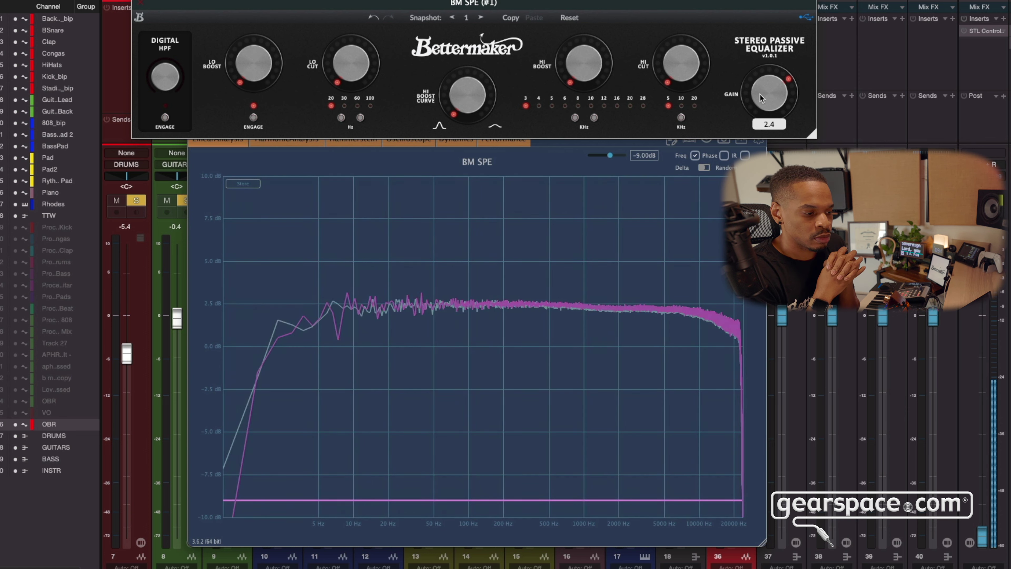
{"action": "left_click_drag", "start_coordinate": [760, 98], "coordinate": [760, 128]}
Engage the Digital HPF, bring the output Gain back up and adjust the HPF frequency.
{"action": "left_click", "coordinate": [168, 100]}
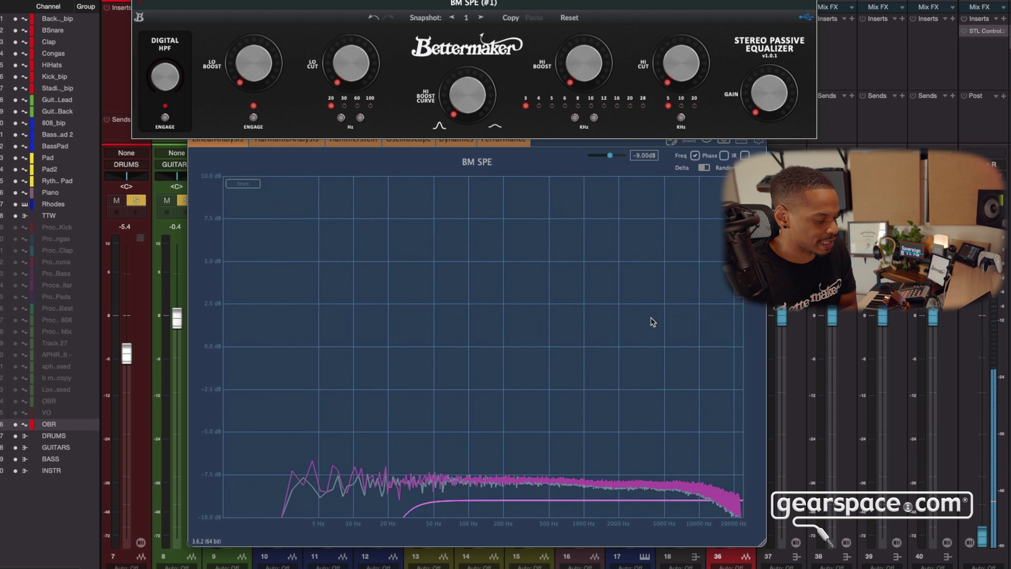
{"action": "mouse_move", "coordinate": [774, 104]}
{"action": "left_click_drag", "start_coordinate": [774, 104], "coordinate": [776, 80]}
{"action": "mouse_move", "coordinate": [166, 100]}
{"action": "left_mouse_down"}
{"action": "mouse_move", "coordinate": [165, 87]}
{"action": "mouse_move", "coordinate": [166, 104]}
{"action": "left_mouse_up"}
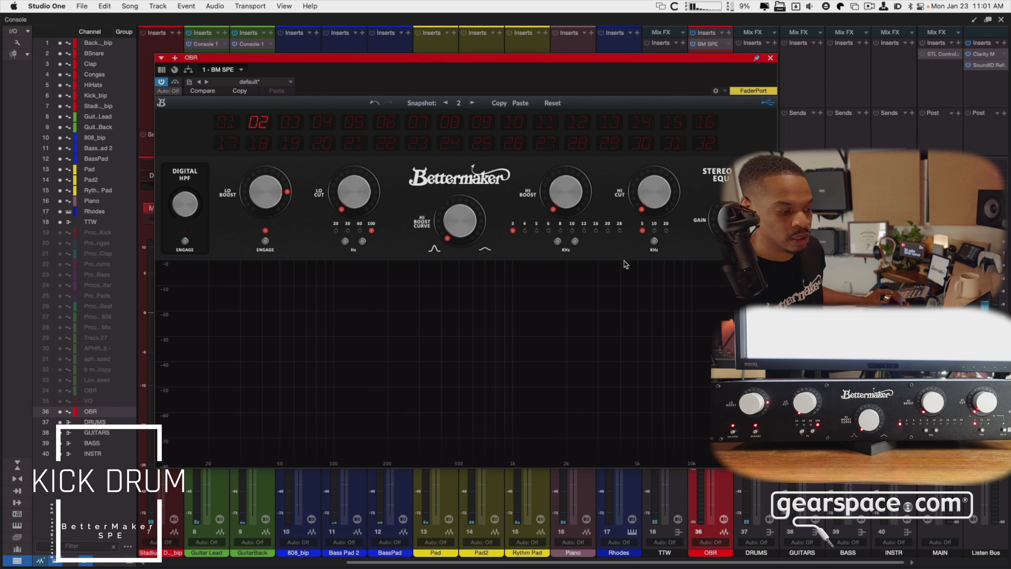
Play the kick drum through the equalizer to audition the 100 Hz Lo Boost with Lo Cut, and stop playback.
{"action": "key", "text": "space"}
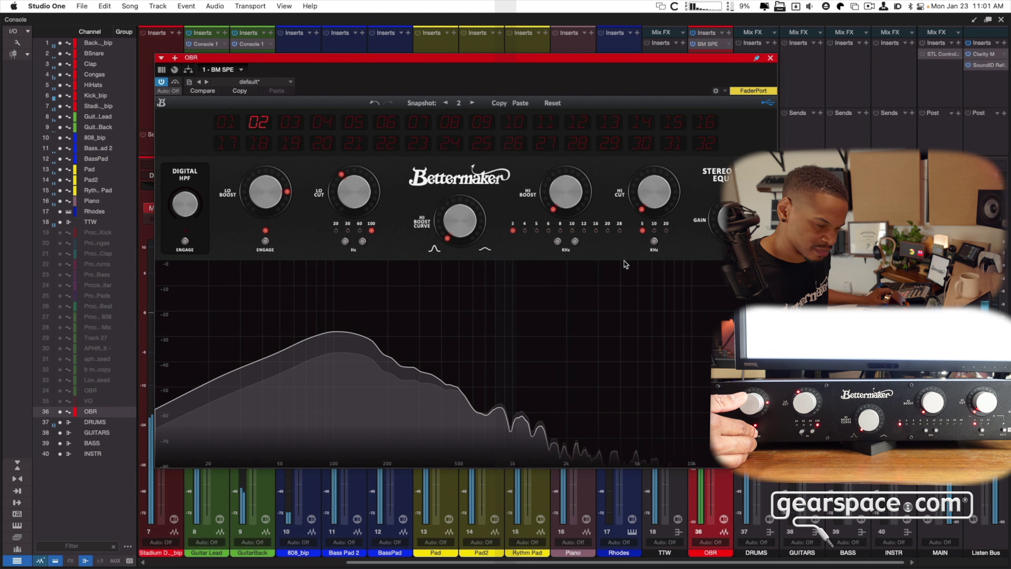
{"action": "key", "text": "space"}
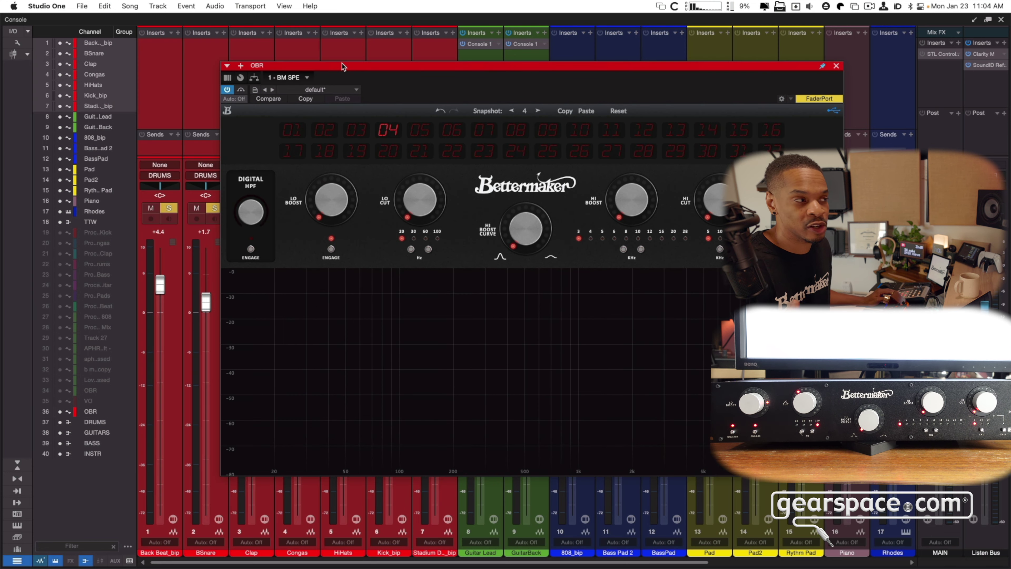
Play the drum bus, set and engage the Digital HPF at 44.7 Hz, raise Lo Cut and stop playback.
{"action": "key", "text": "space"}
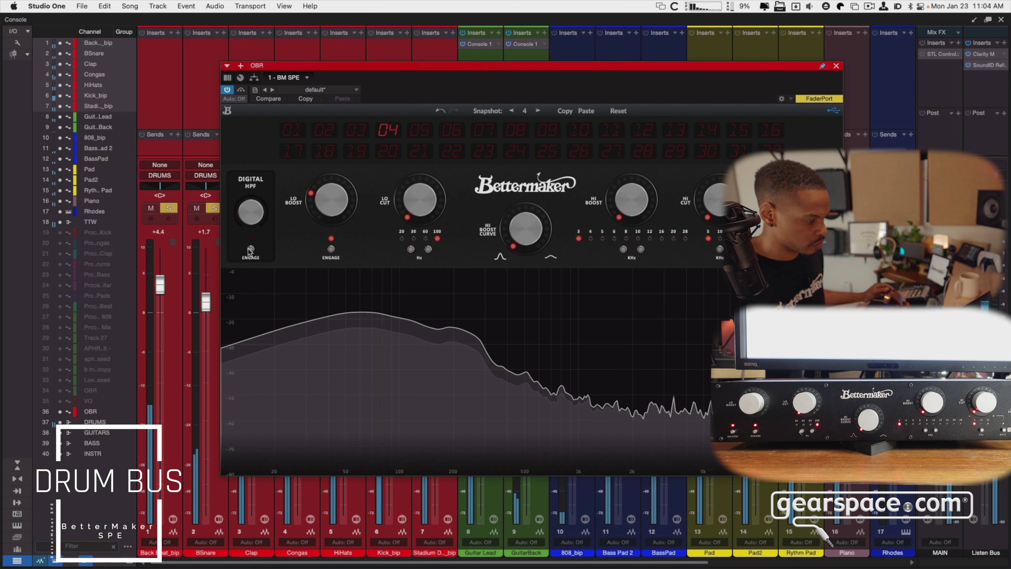
{"action": "mouse_move", "coordinate": [252, 215]}
{"action": "left_click_drag", "start_coordinate": [252, 215], "coordinate": [252, 183]}
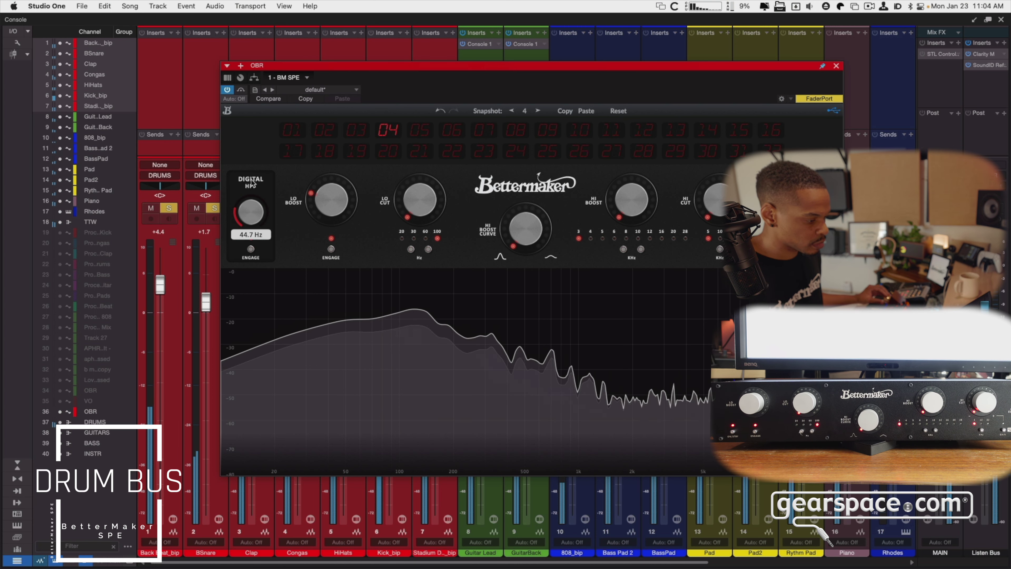
{"action": "mouse_move", "coordinate": [426, 200]}
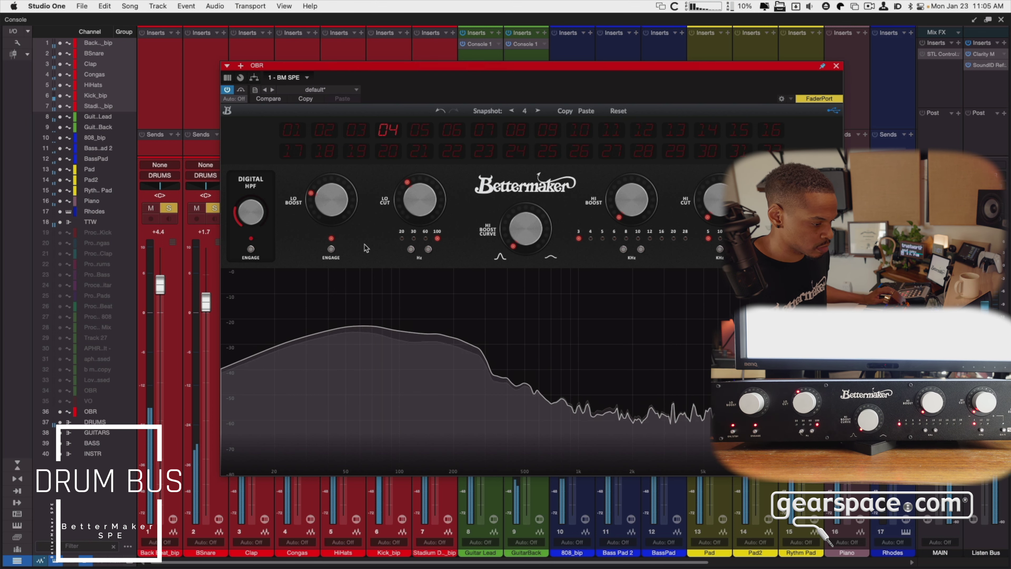
{"action": "key", "text": "space"}
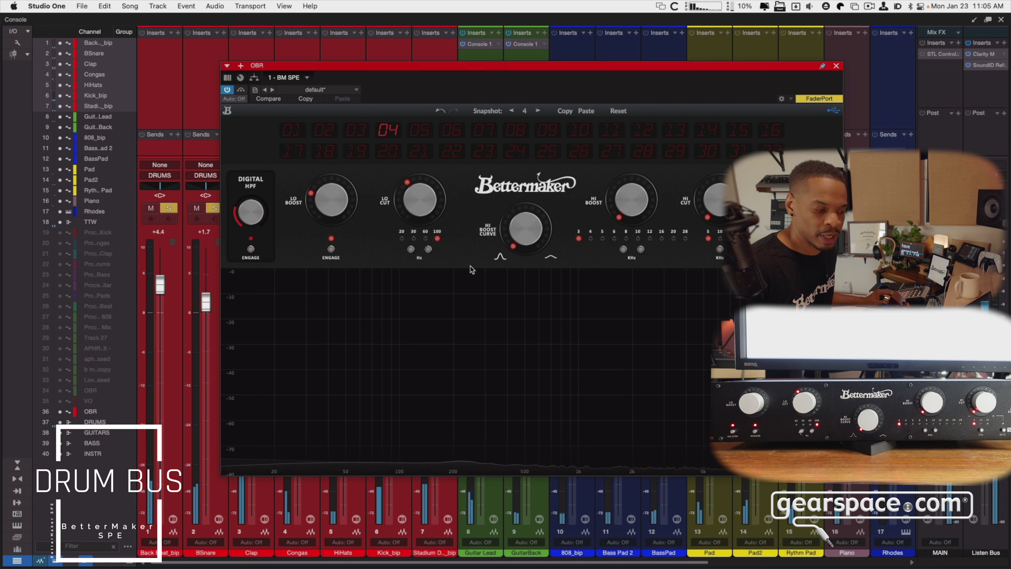
Widen the Hi Boost Curve to slightly above 7.1 and raise Hi Boost at 3 kHz on the drum bus.
{"action": "left_click_drag", "start_coordinate": [526, 229], "coordinate": [527, 205]}
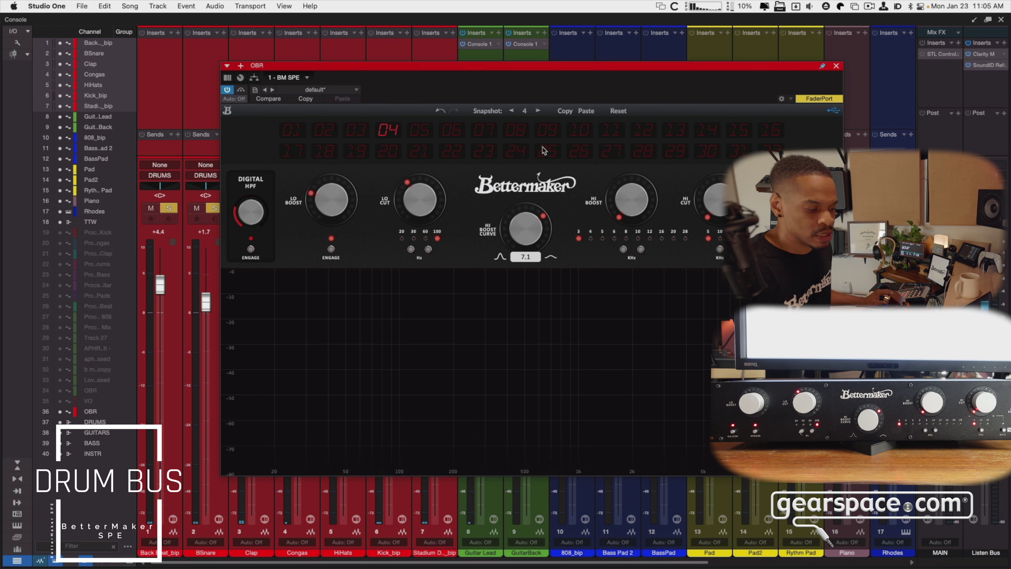
{"action": "left_click_drag", "start_coordinate": [538, 203], "coordinate": [533, 230]}
{"action": "mouse_move", "coordinate": [634, 208]}
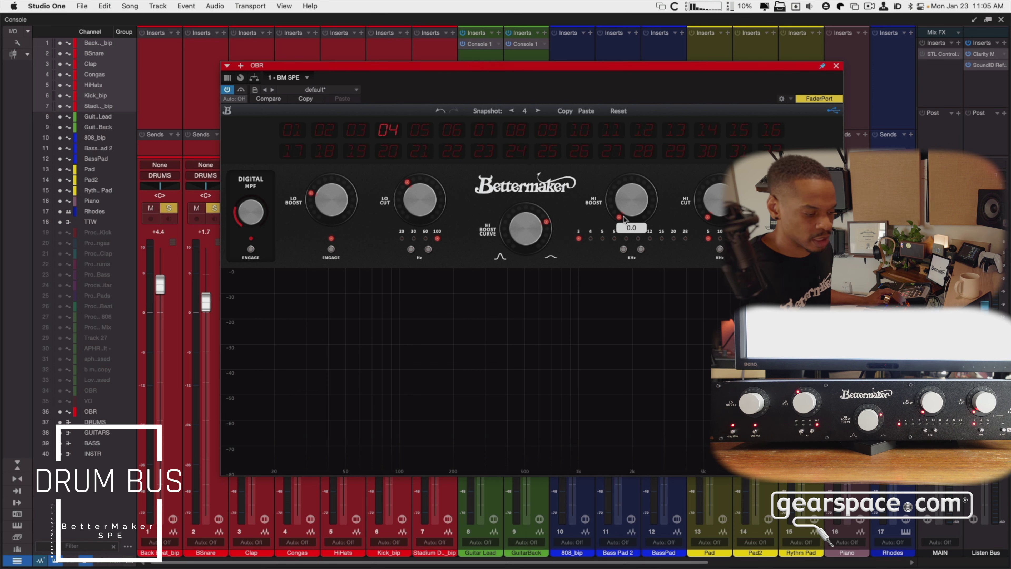
{"action": "key", "text": "space"}
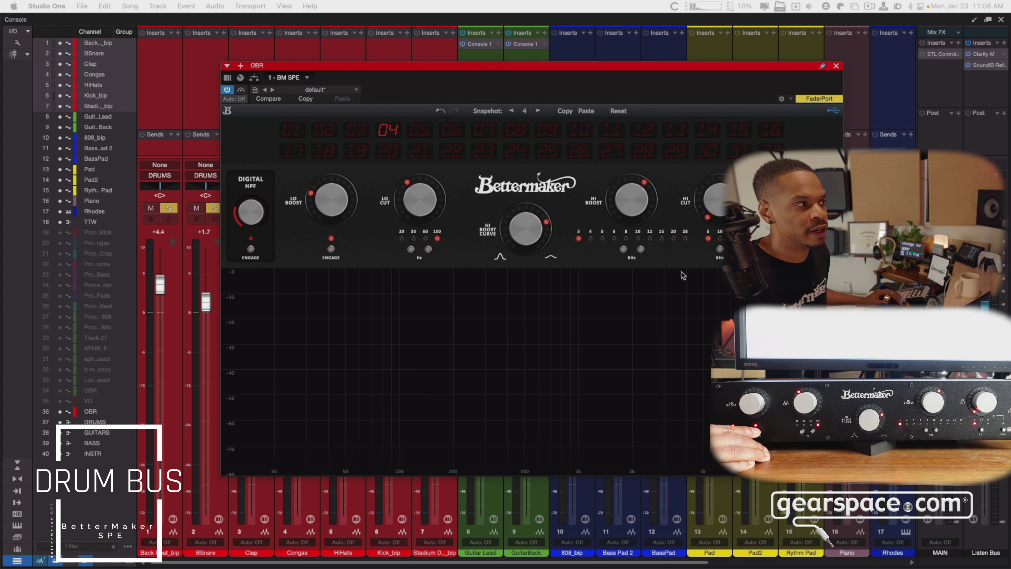
Audition the drum bus with Hi Boost at 3 kHz, move it to 10 kHz and listen again before stopping playback.
{"action": "key", "text": "space"}
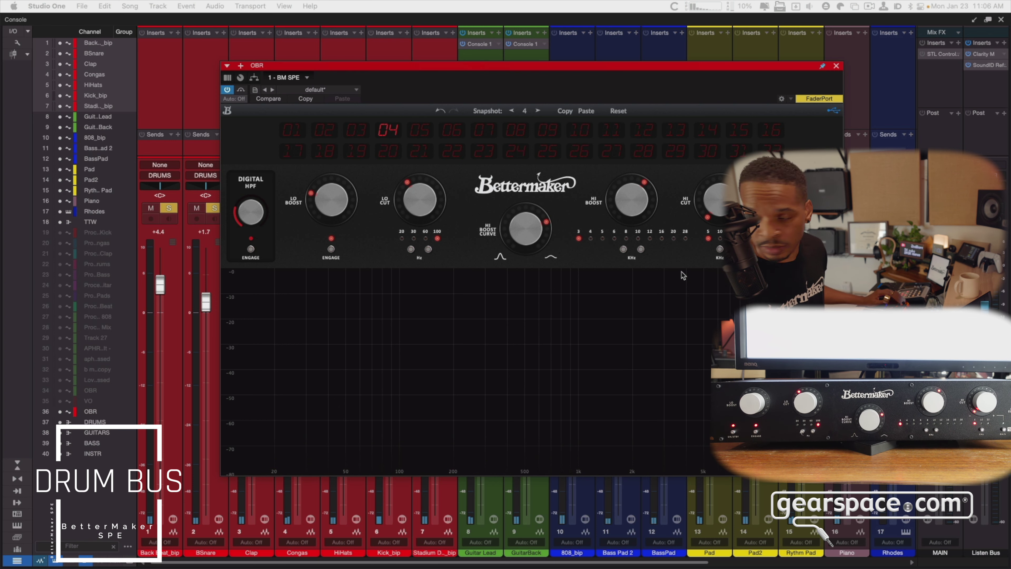
{"action": "key", "text": "space"}
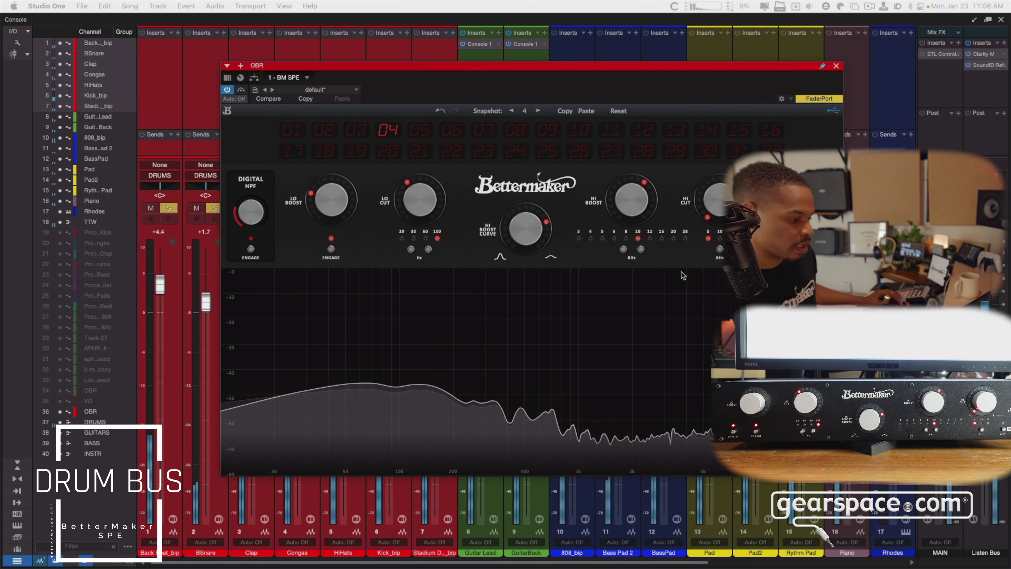
{"action": "key", "text": "space"}
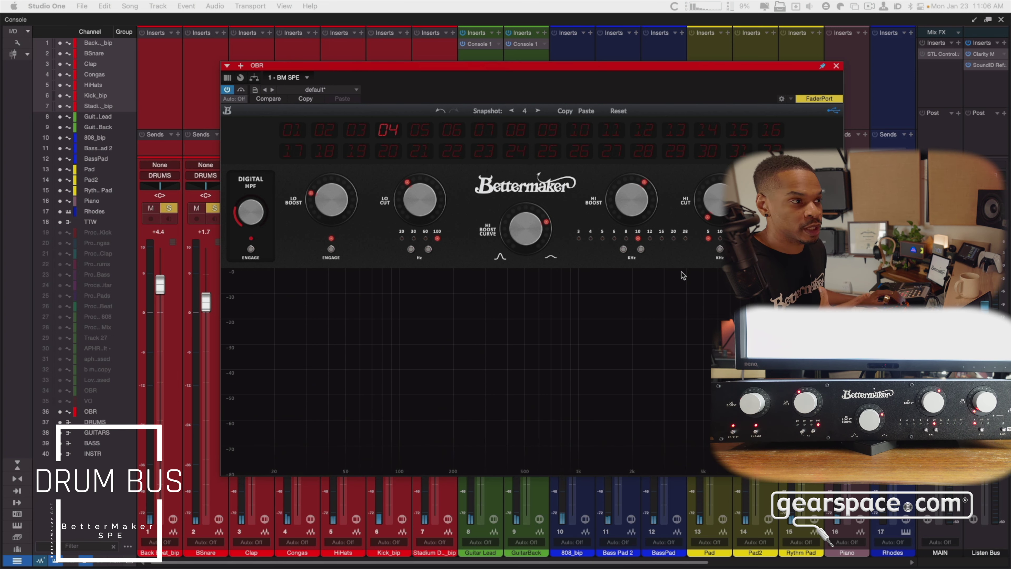
{"action": "key", "text": "space"}
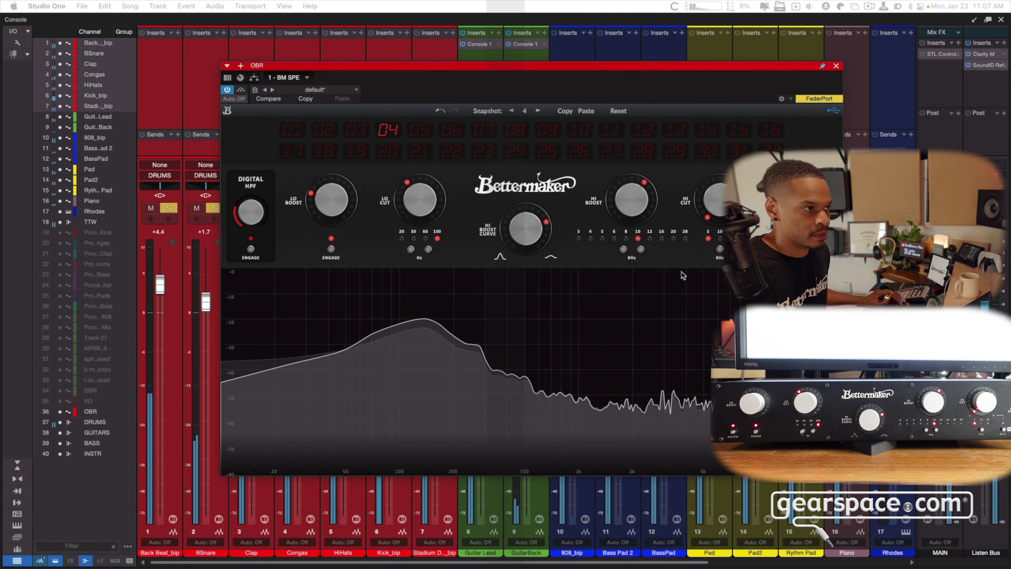
{"action": "key", "text": "space"}
{"action": "key", "text": "super+Tab"}
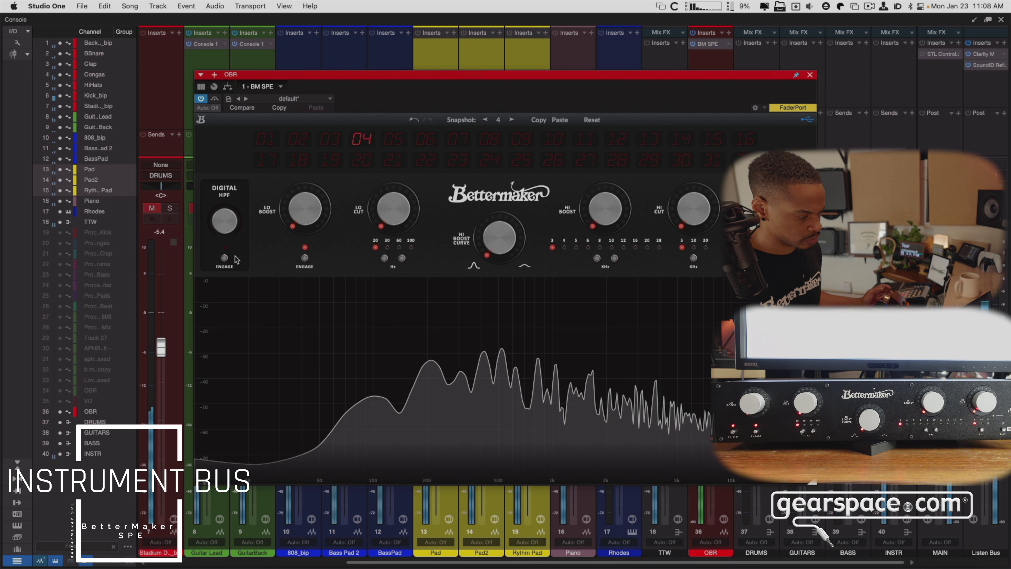
Sweep the Digital HPF up to 175.2 Hz on the instrument bus, compare it engaged and bypassed, and lower it to 139.4 Hz.
{"action": "mouse_move", "coordinate": [228, 225]}
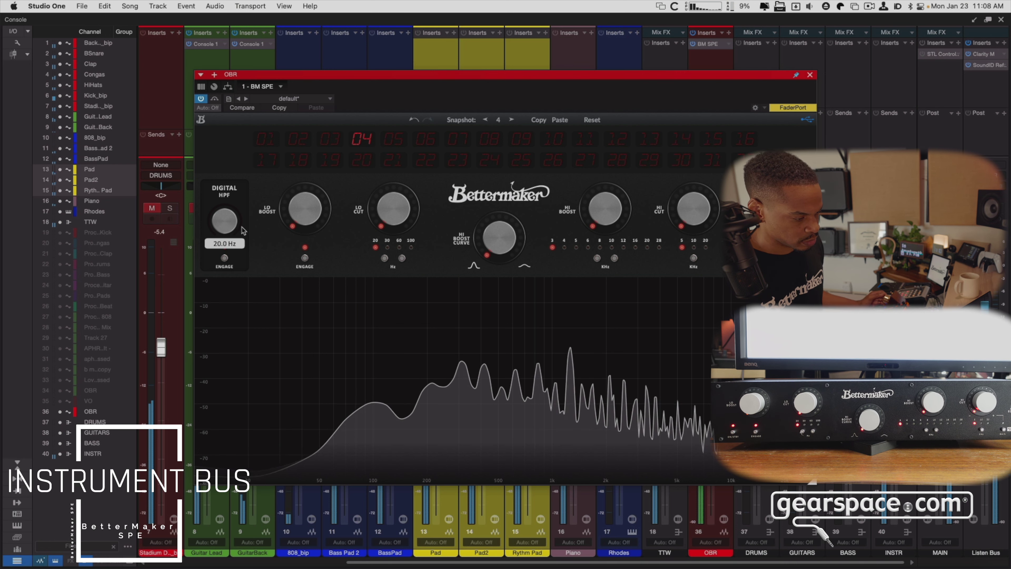
{"action": "left_click_drag", "start_coordinate": [231, 235], "coordinate": [233, 230]}
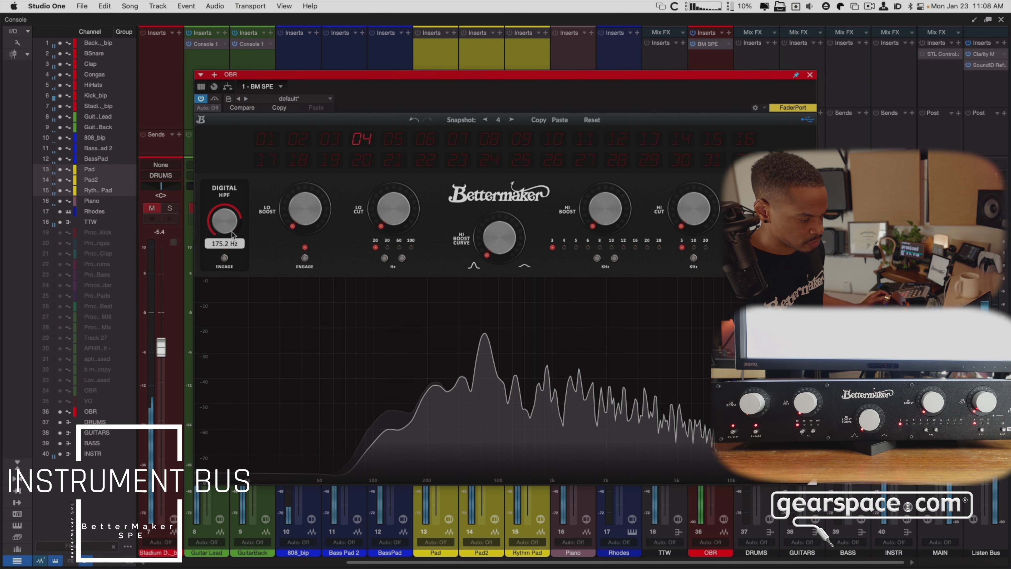
{"action": "left_click", "coordinate": [225, 258]}
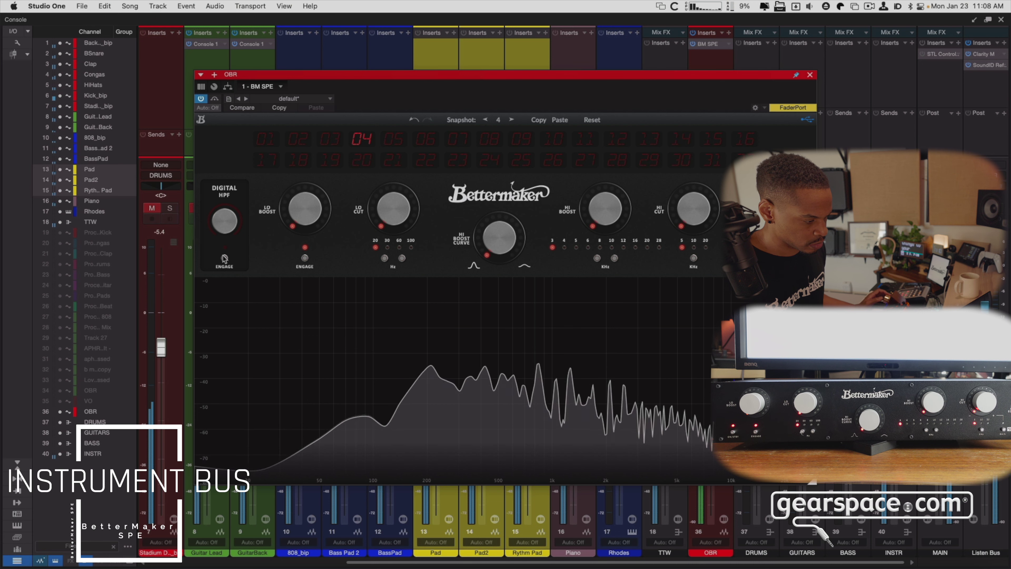
{"action": "left_click", "coordinate": [224, 258]}
{"action": "scroll", "coordinate": [226, 230], "scroll_direction": "down", "scroll_amount": 3}
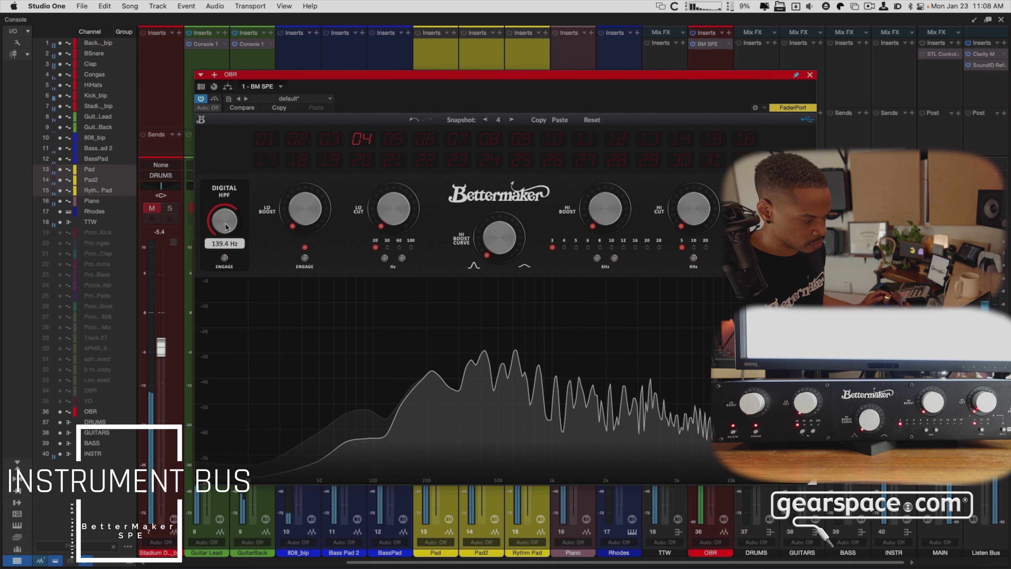
Try the Hi Boost Curve at 2.4, return it to narrowest, raise Hi Boost at 5 kHz and play the instrument bus.
{"action": "mouse_move", "coordinate": [589, 227]}
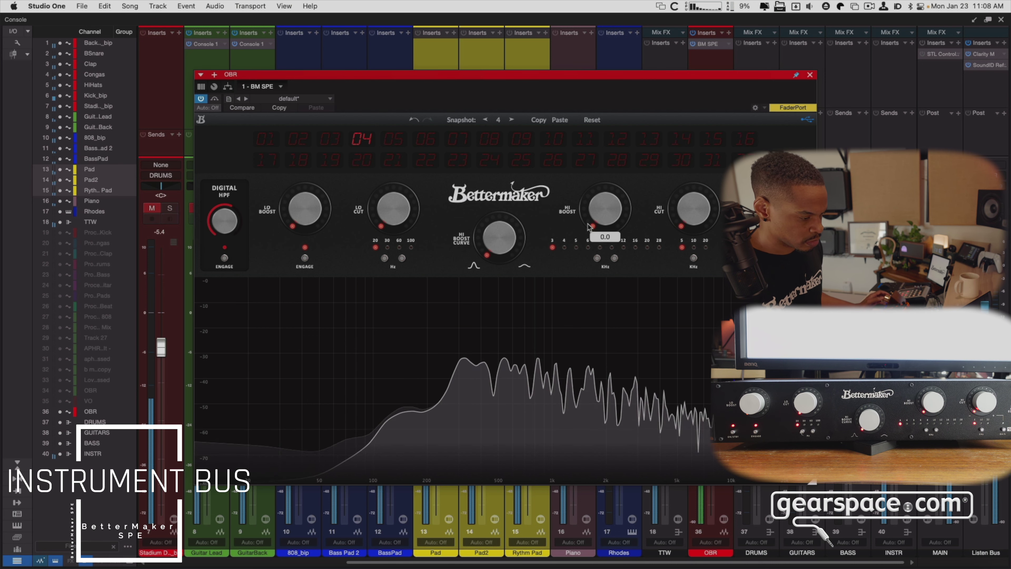
{"action": "mouse_move", "coordinate": [497, 250]}
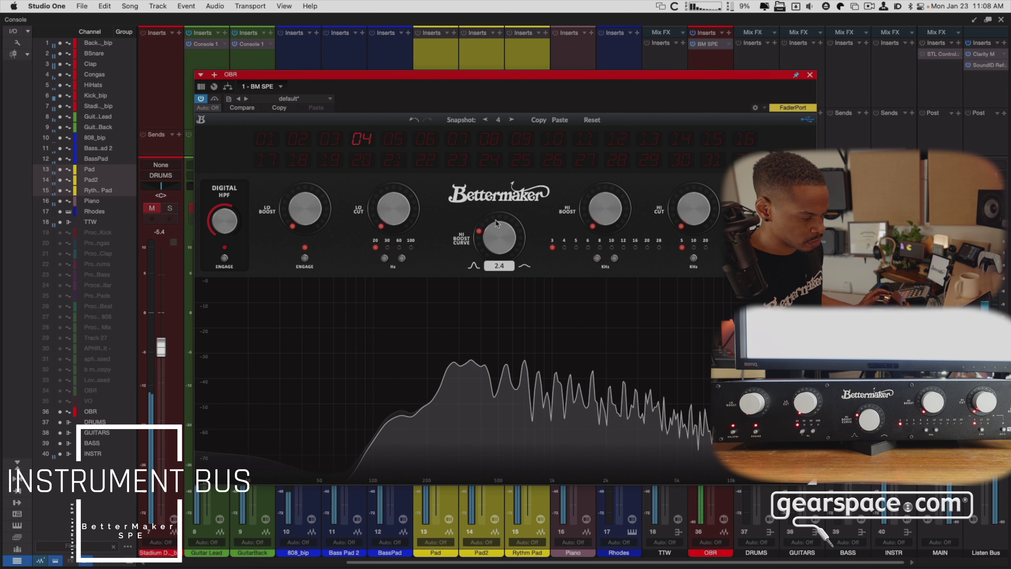
{"action": "mouse_move", "coordinate": [614, 217]}
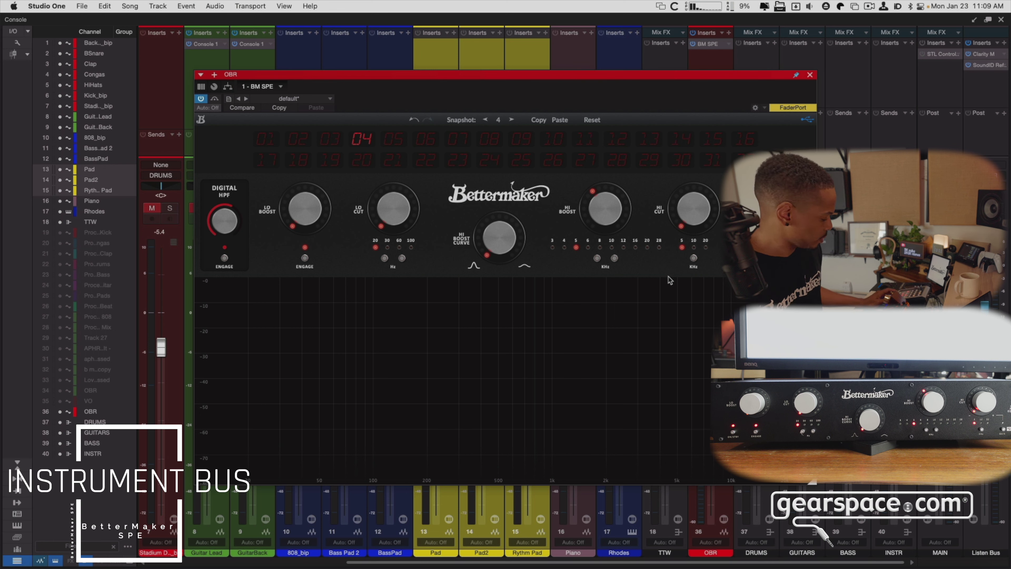
{"action": "key", "text": "space"}
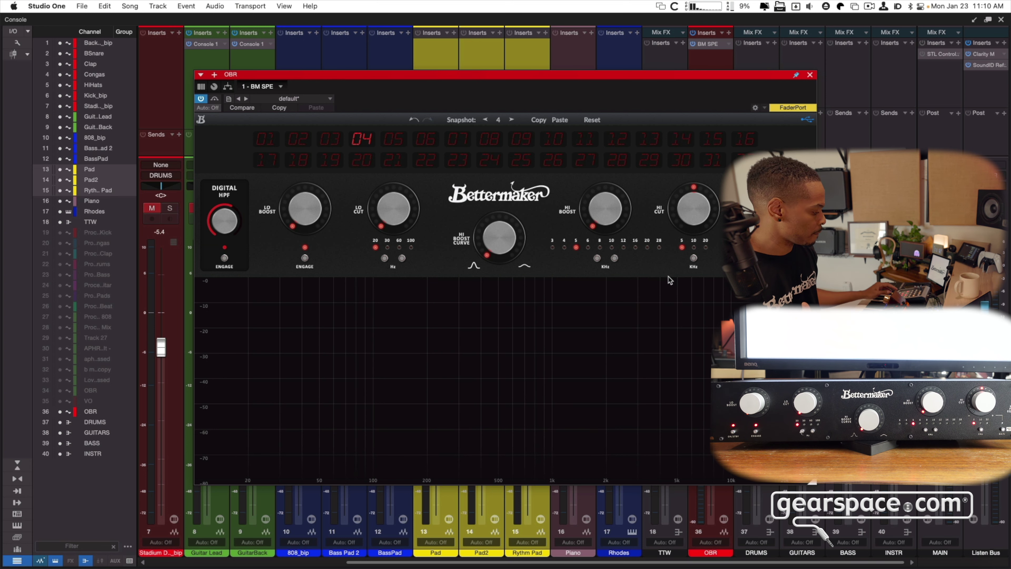
Reposition the equalizer window, play the full mix and disengage the Digital HPF.
{"action": "left_click_drag", "start_coordinate": [459, 79], "coordinate": [496, 80]}
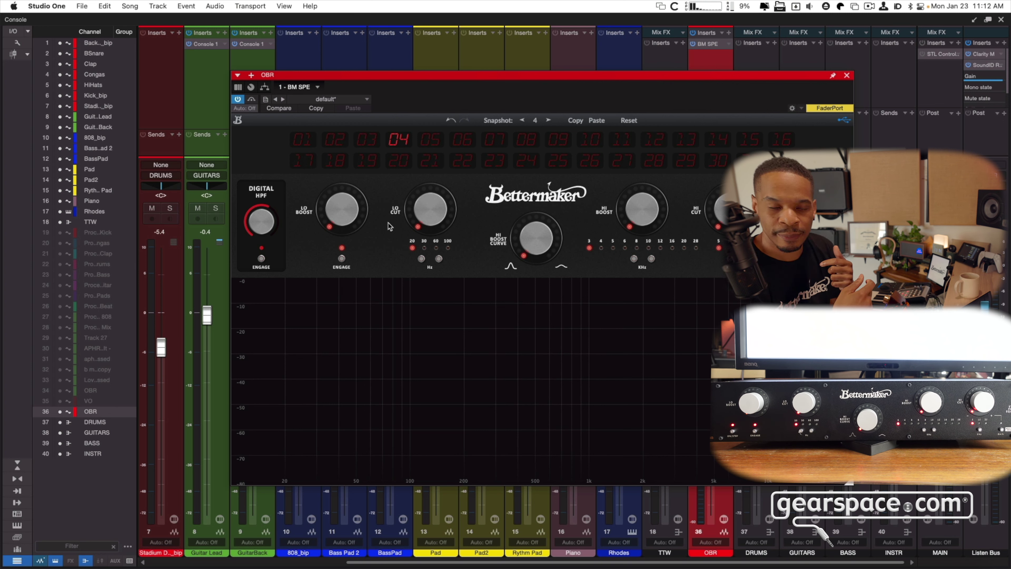
{"action": "key", "text": "space"}
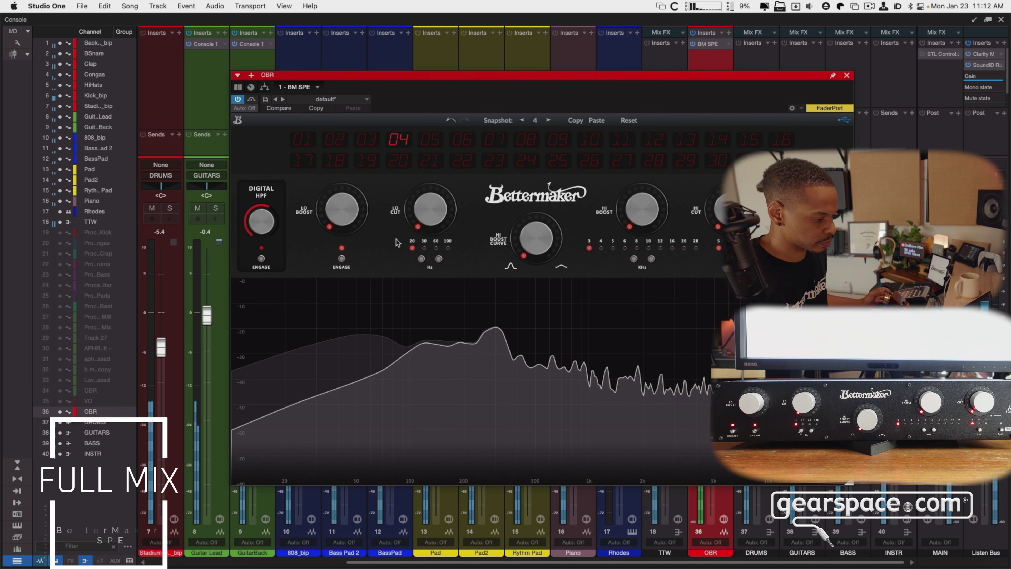
{"action": "left_click", "coordinate": [262, 259]}
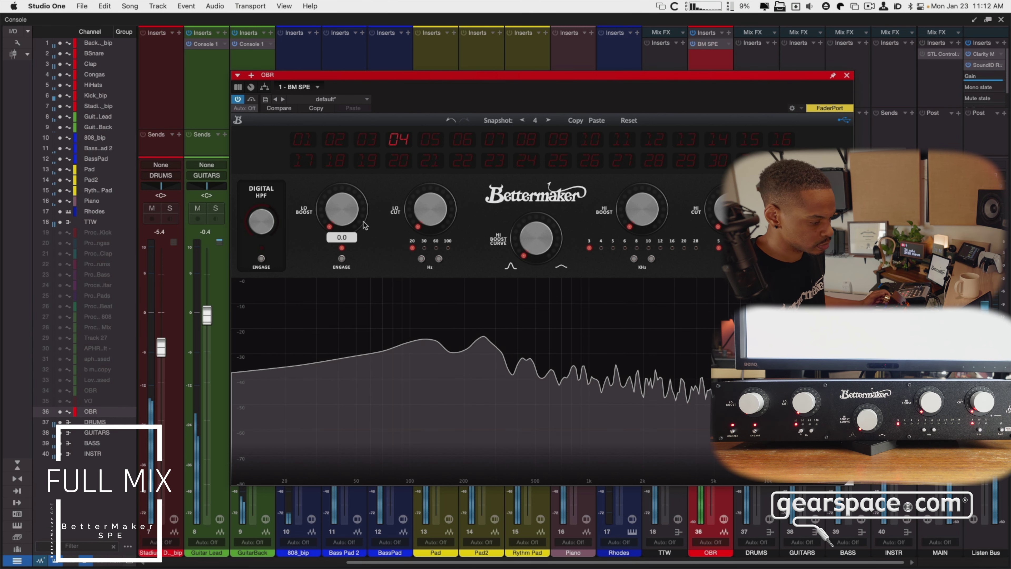